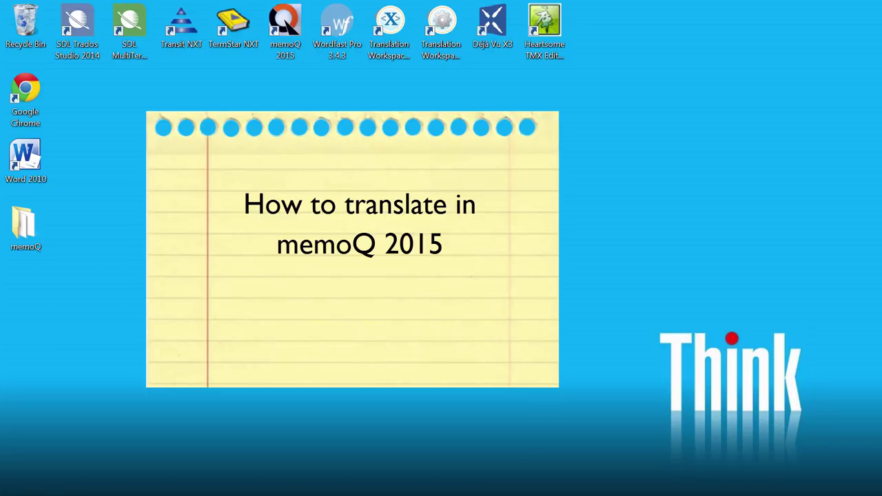
# - Review the memoQ folder's source files: the Word document Suunto_Ambit3_Peak_alkuun.docx, the glossary suunto_fi-en.xlsx and the reference file Ambit3_reference.tmx
pyautogui.doubleClick(18, 229)
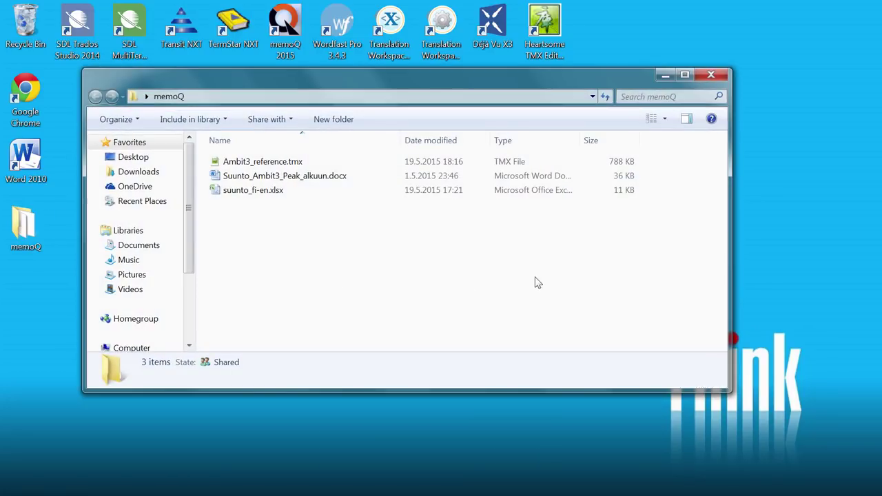
pyautogui.doubleClick(296, 176)
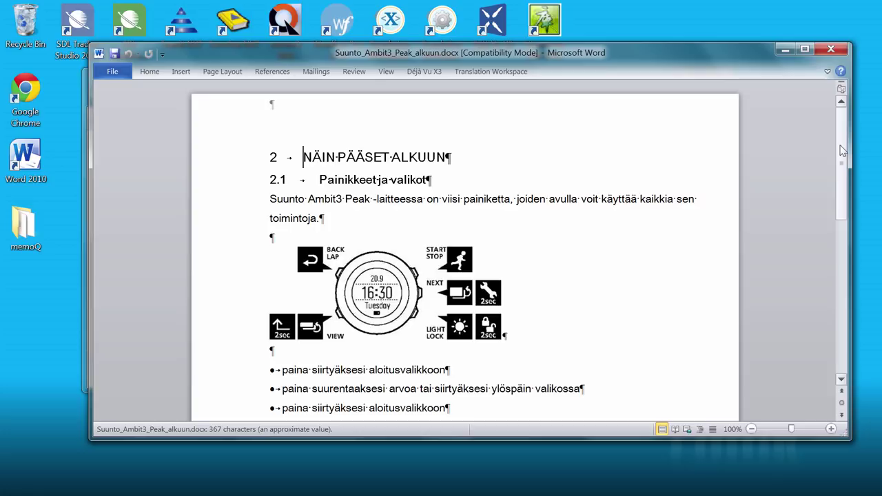
pyautogui.moveTo(842, 151)
pyautogui.mouseDown()
pyautogui.moveTo(837, 170)
pyautogui.moveTo(836, 156)
pyautogui.mouseUp()
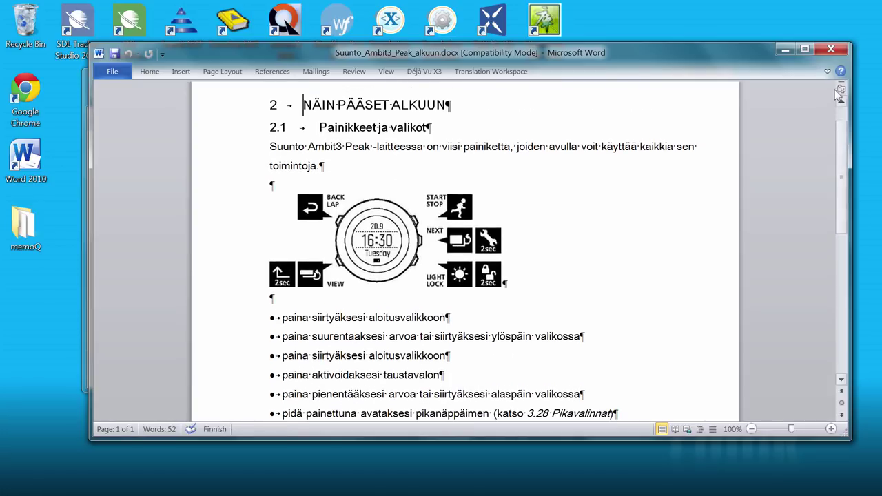
pyautogui.click(832, 47)
pyautogui.doubleClick(254, 196)
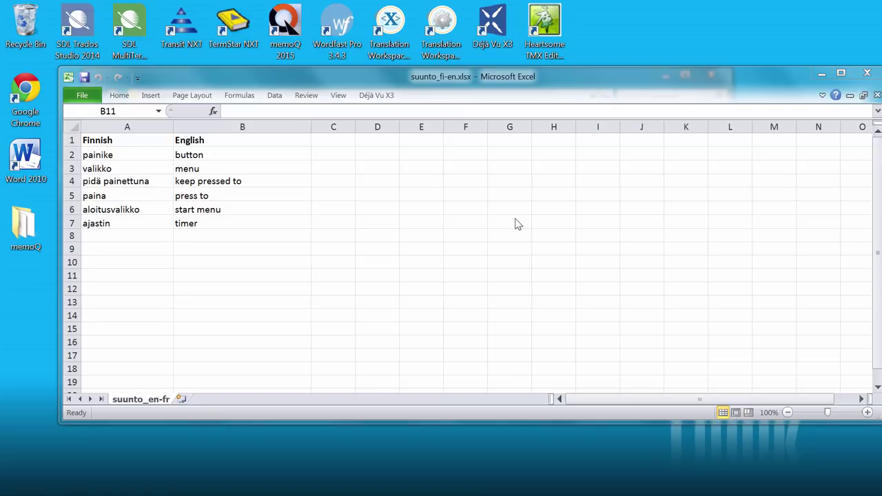
pyautogui.click(872, 72)
pyautogui.click(297, 164)
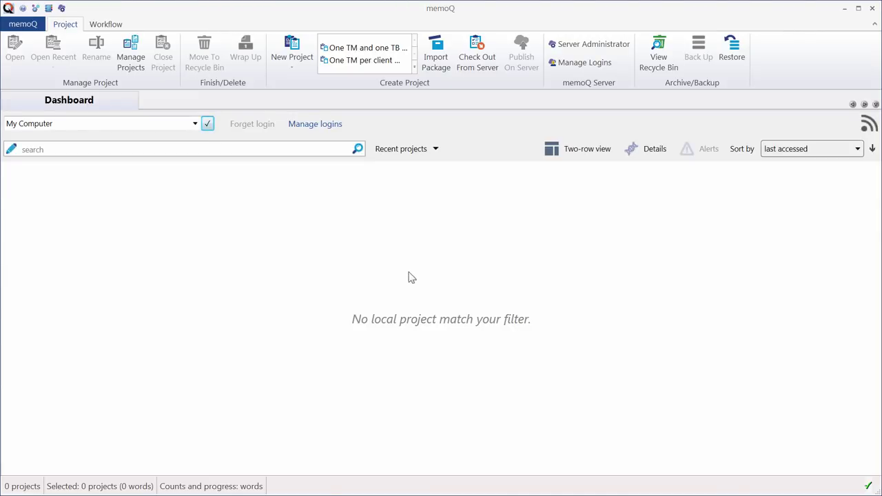
# - In memoQ, start a new project from a template with Suunto_Ambit3_Peak_alkuun.docx as its source document
pyautogui.click(290, 68)
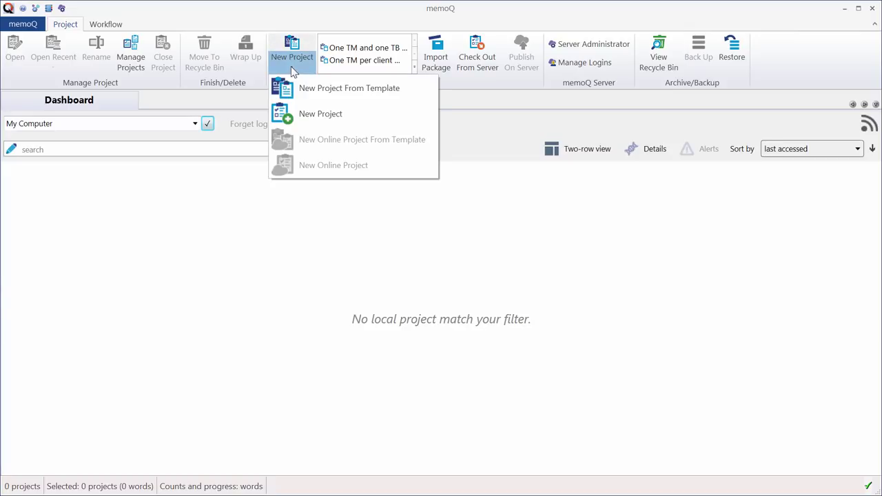
pyautogui.click(354, 92)
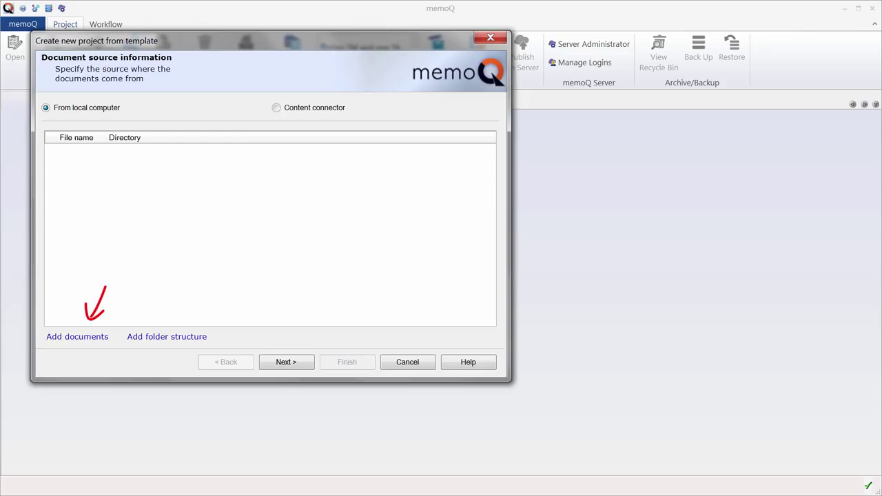
pyautogui.click(77, 336)
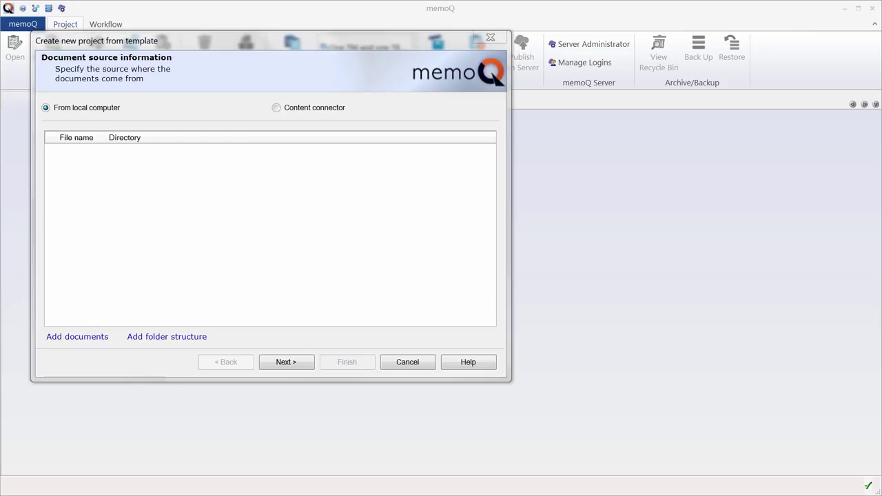
pyautogui.moveTo(255, 77); pyautogui.dragTo(406, 104)
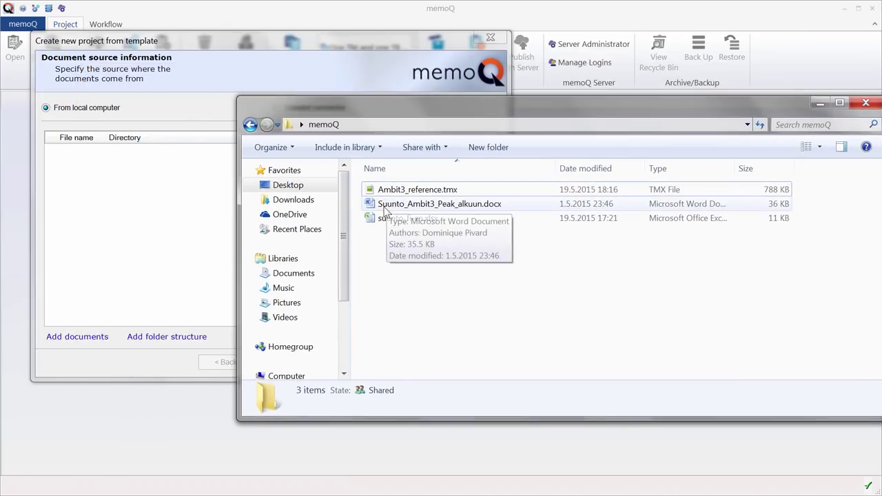
pyautogui.moveTo(380, 209); pyautogui.dragTo(212, 205)
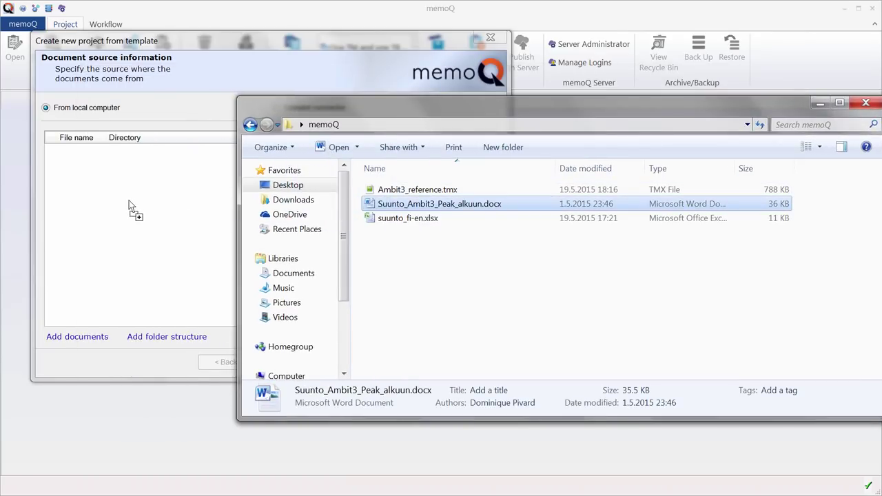
pyautogui.moveTo(116, 201); pyautogui.dragTo(117, 203)
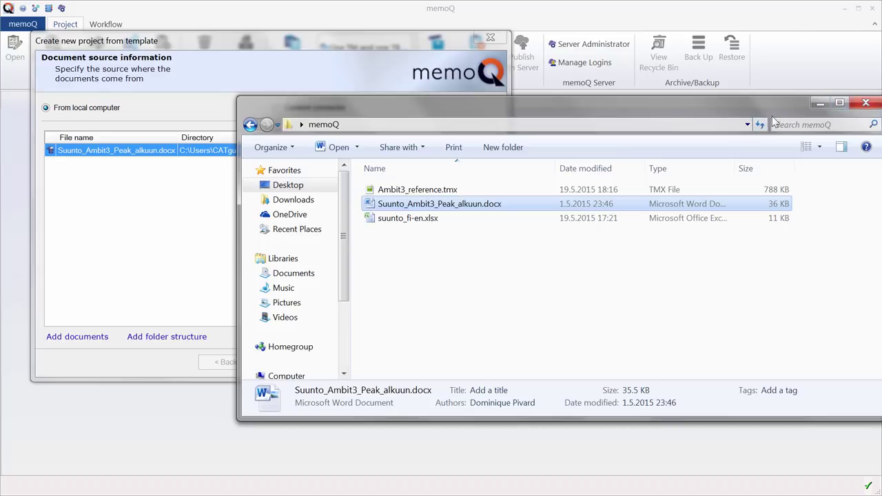
pyautogui.click(866, 102)
pyautogui.click(284, 363)
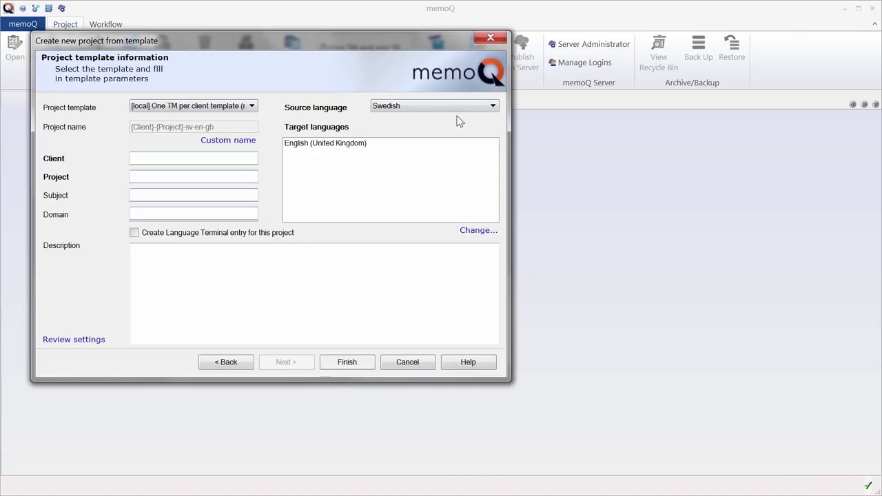
# - Set the project's source language to Finnish
pyautogui.click(493, 106)
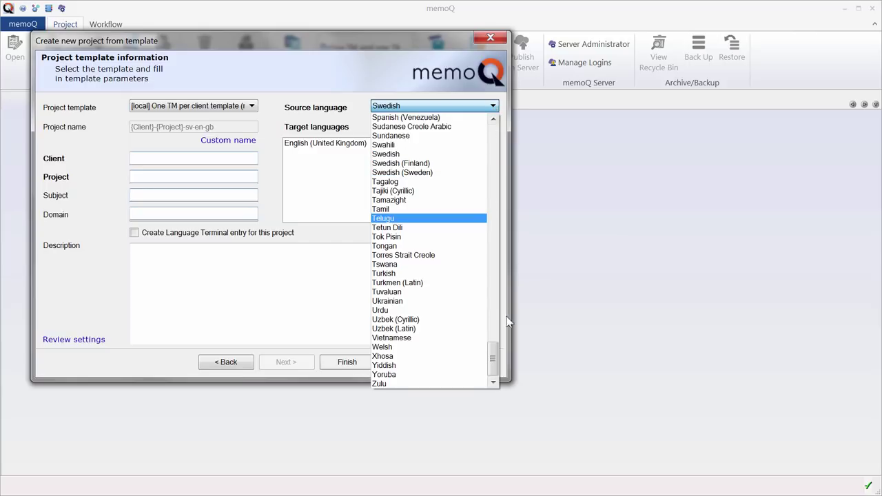
pyautogui.moveTo(496, 366); pyautogui.dragTo(493, 141)
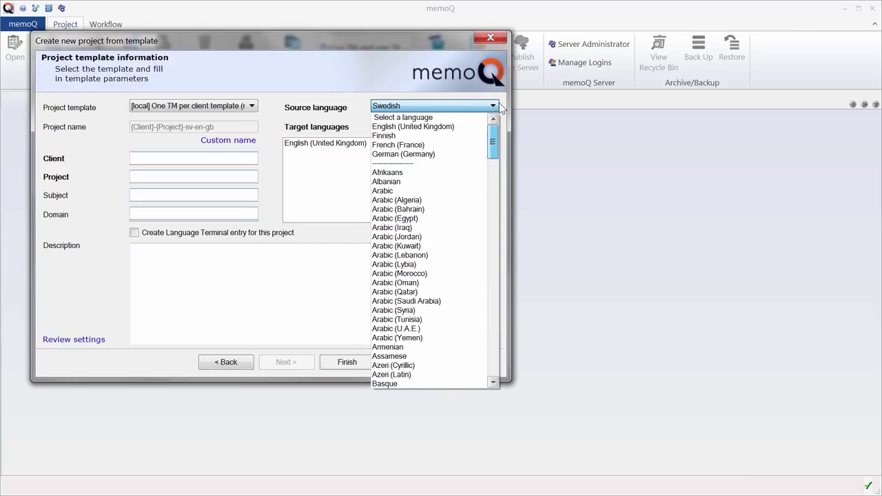
pyautogui.click(384, 136)
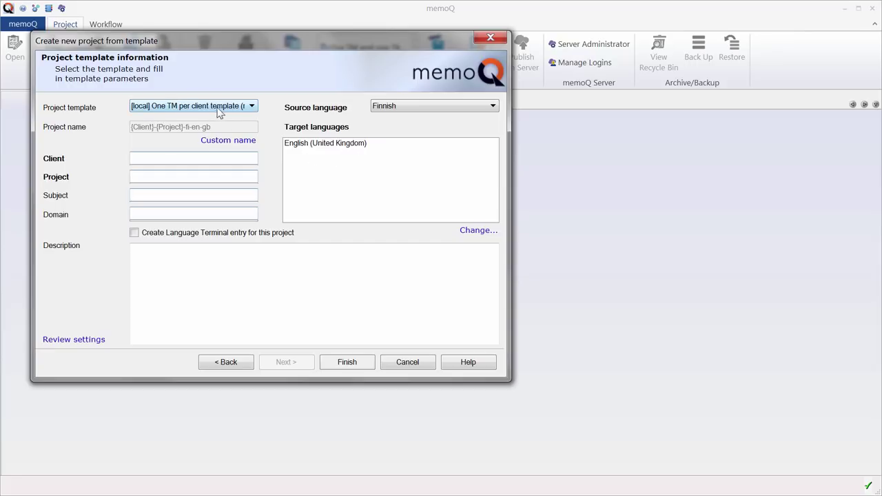
# - Enter Suunto as the client and 33193 as the project, finish creating the project, and select its imported document
pyautogui.click(142, 158)
pyautogui.write('Suunto')
pyautogui.write('33')
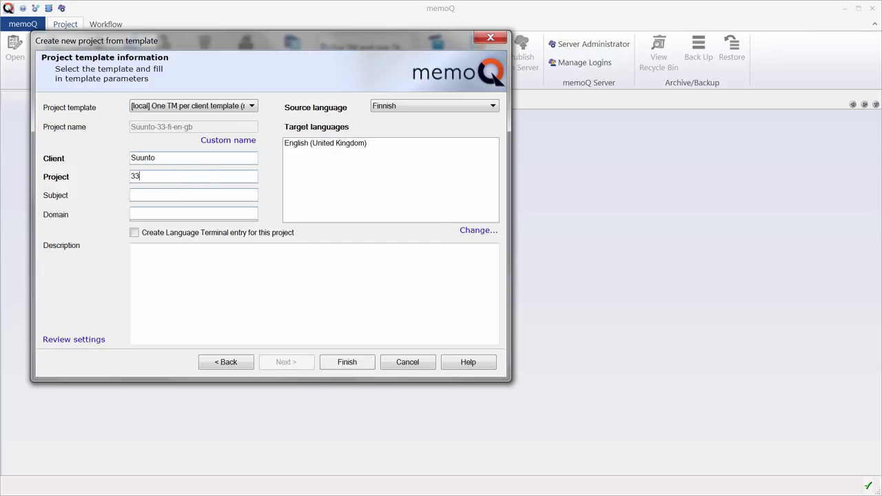
pyautogui.write('193')
pyautogui.click(355, 369)
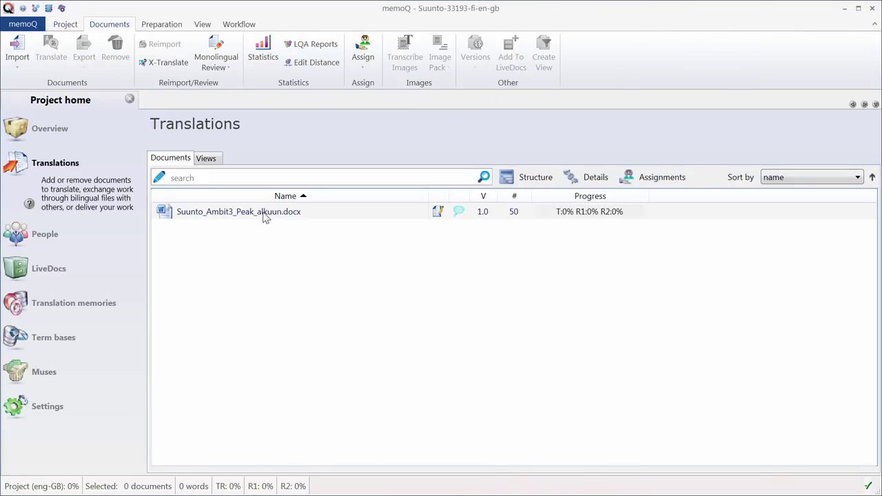
pyautogui.click(264, 218)
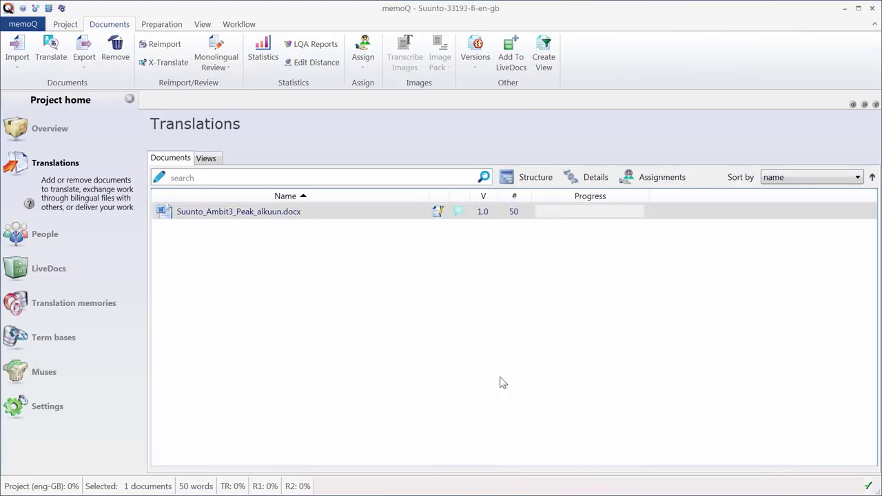
# - Create a new local translation memory named Ambit3 for the project
pyautogui.click(61, 313)
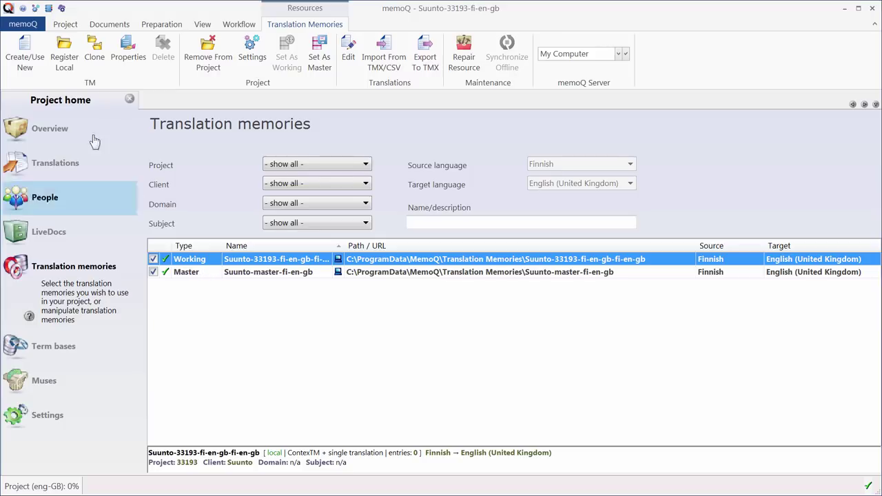
pyautogui.click(31, 55)
pyautogui.write('A')
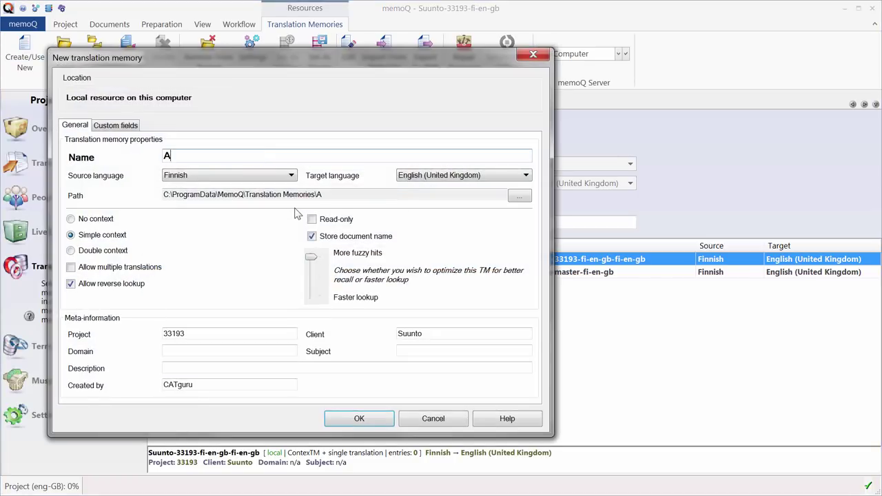
pyautogui.write('mbit3')
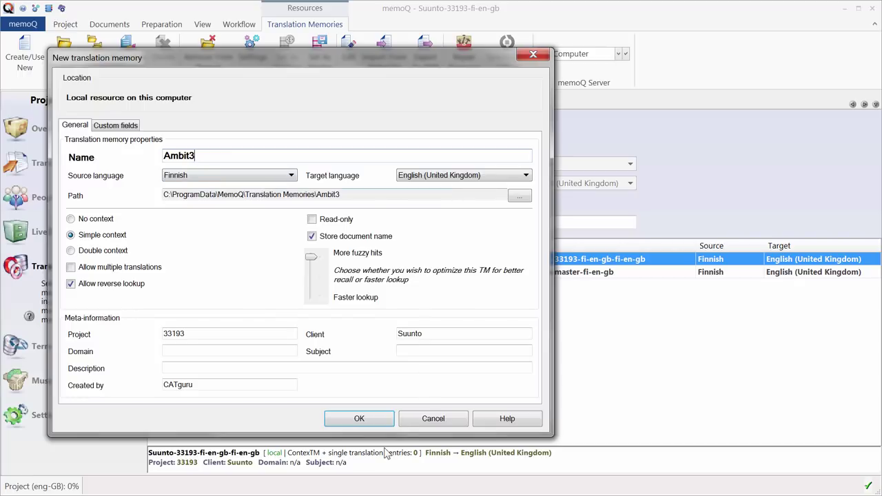
pyautogui.click(360, 419)
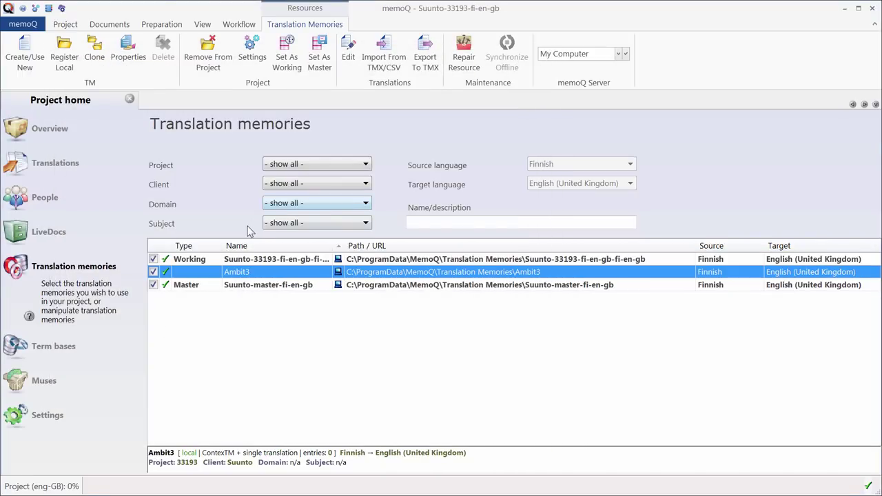
# - Import Ambit3_reference.tmx into the Ambit3 translation memory
pyautogui.click(391, 69)
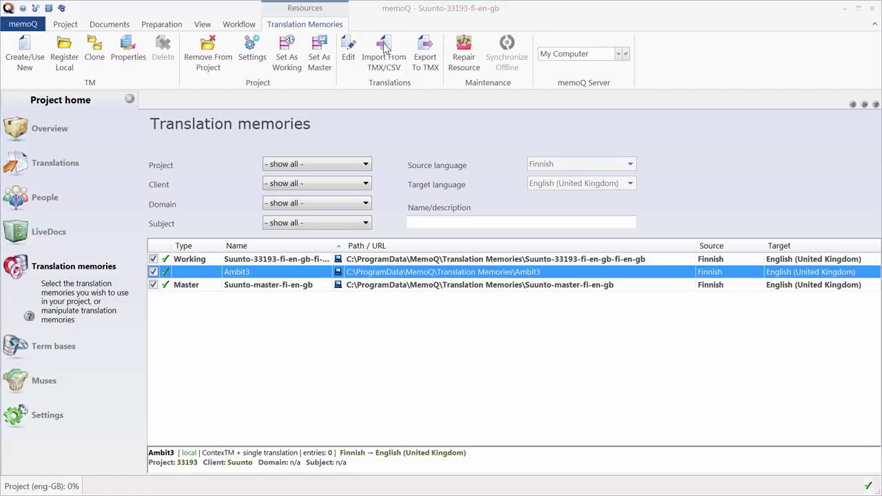
pyautogui.click(166, 95)
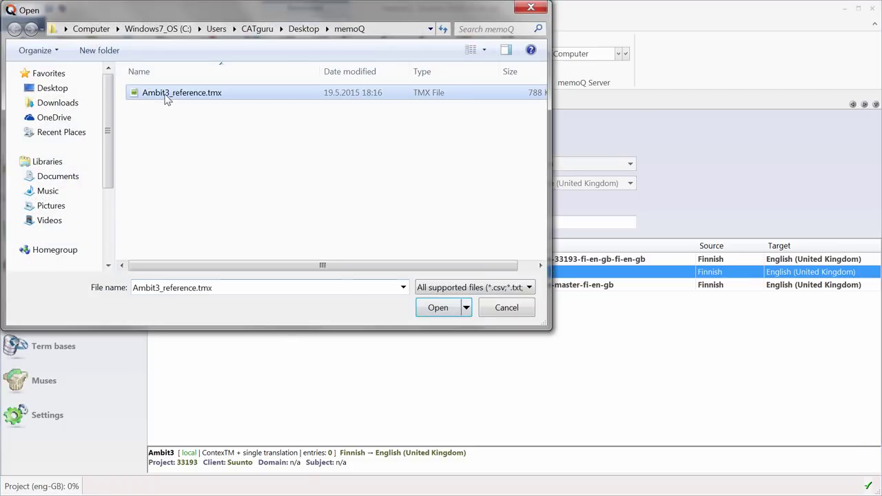
pyautogui.click(438, 308)
pyautogui.click(292, 361)
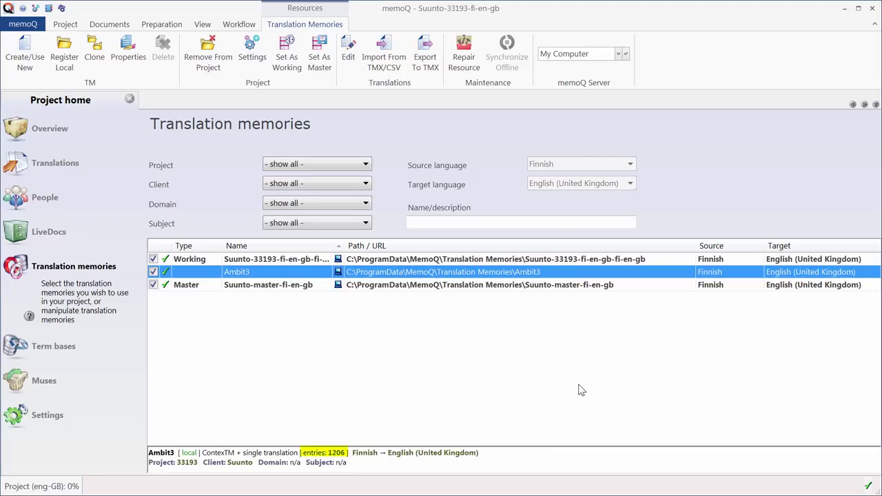
# - Start a terminology import of suunto_fi-en.xlsx into the Suunto term base
pyautogui.click(44, 352)
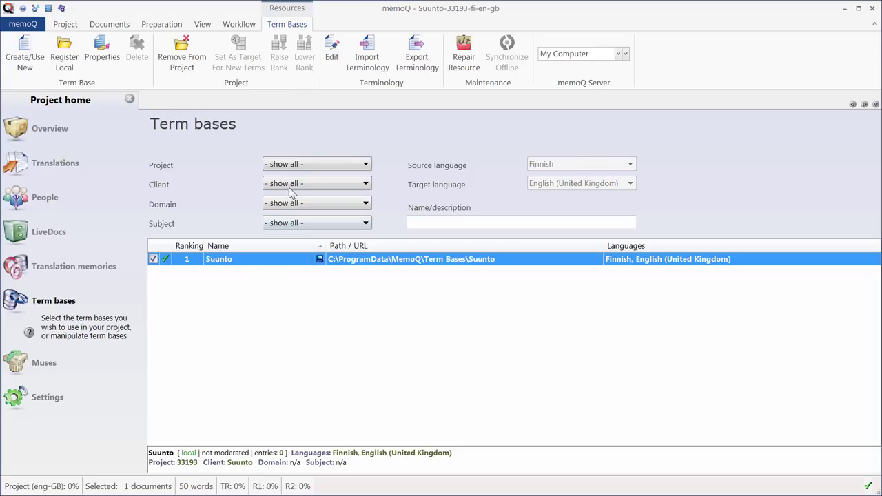
pyautogui.click(370, 48)
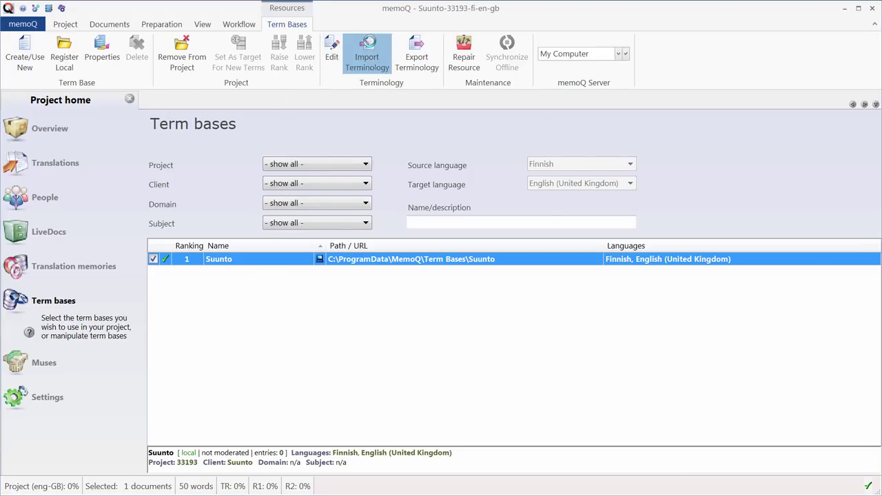
pyautogui.click(161, 109)
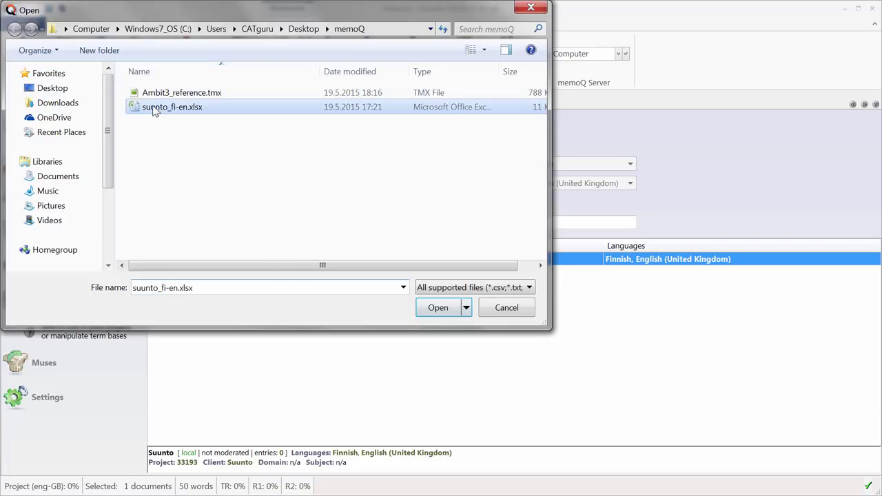
pyautogui.click(433, 311)
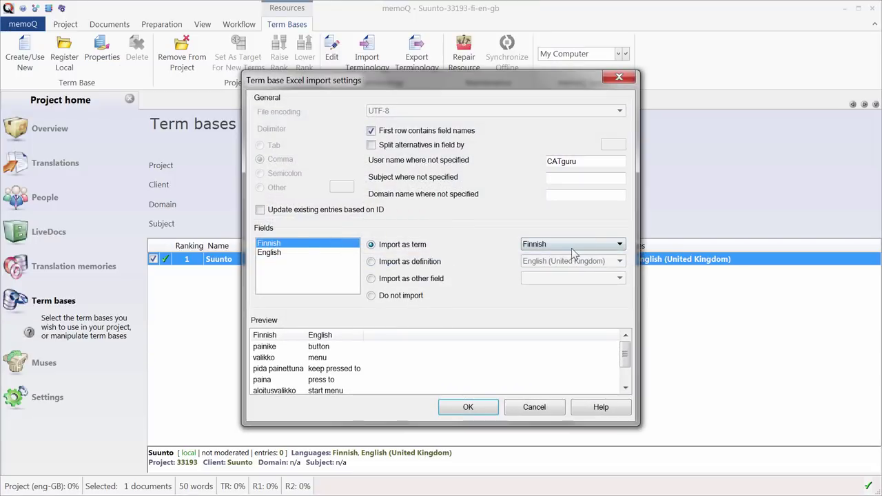
# - Map the English field to English (United Kingdom) terms and run the term base import
pyautogui.click(274, 253)
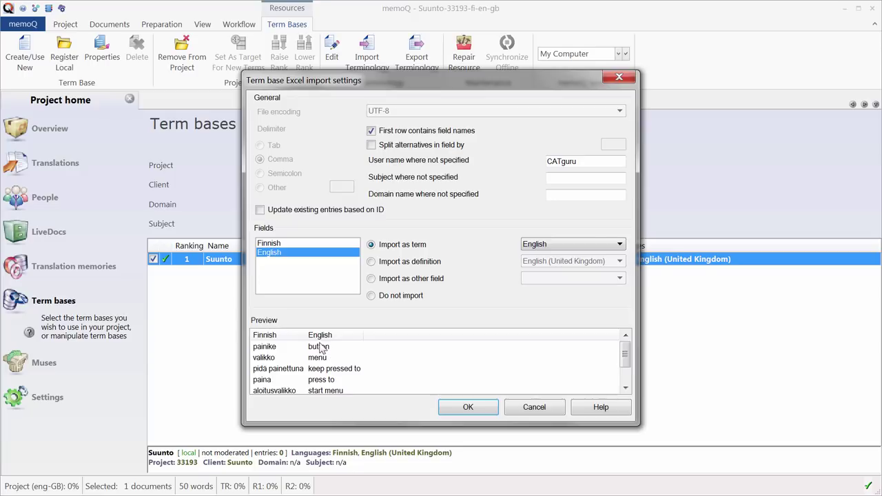
pyautogui.click(619, 245)
pyautogui.scroll(20, 609, 331)
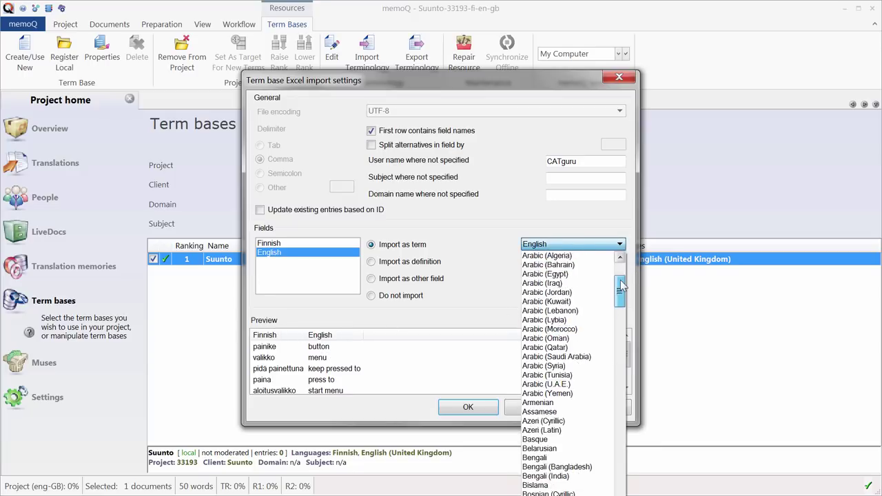
pyautogui.click(573, 255)
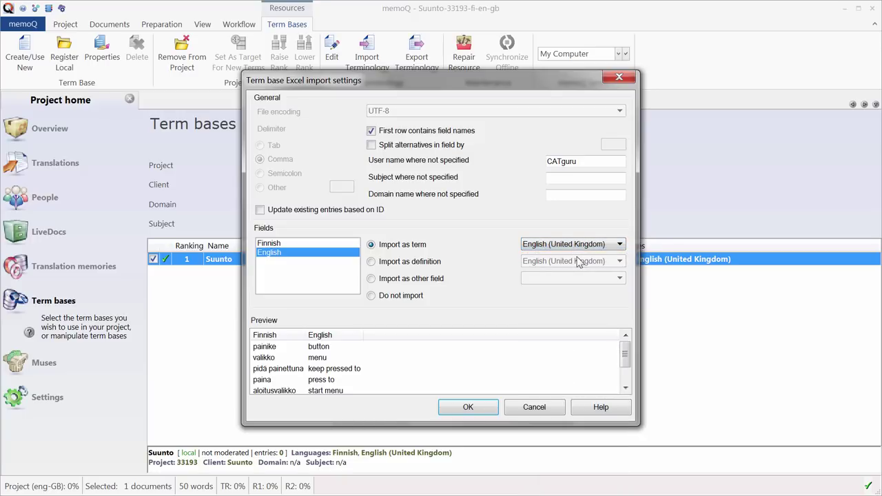
pyautogui.click(468, 407)
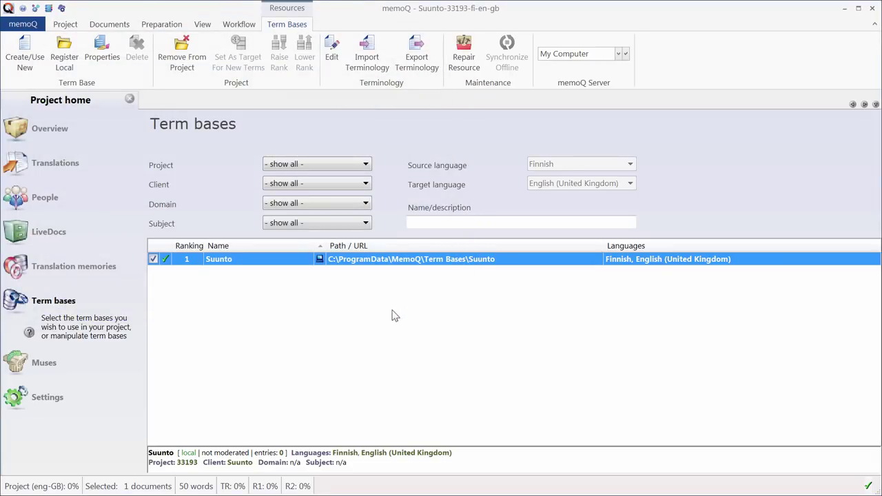
# - Open Suunto_Ambit3_Peak_alkuun.docx for translation from the project's document list
pyautogui.click(55, 165)
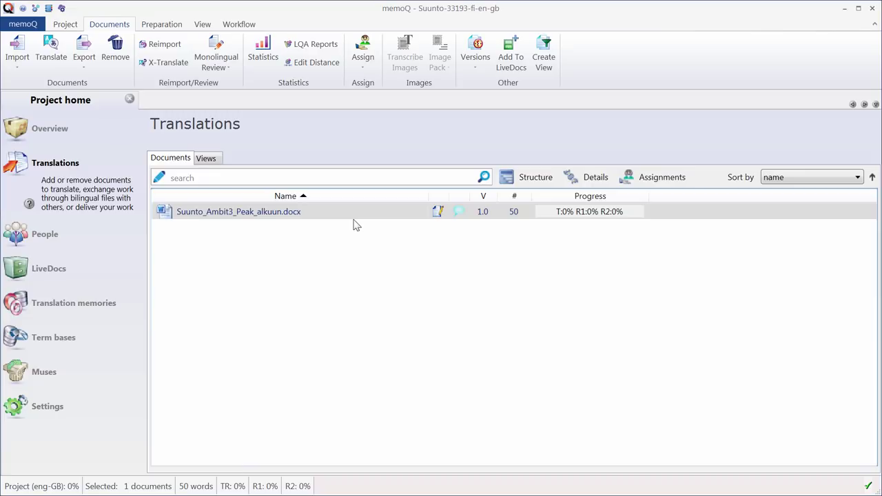
pyautogui.click(51, 55)
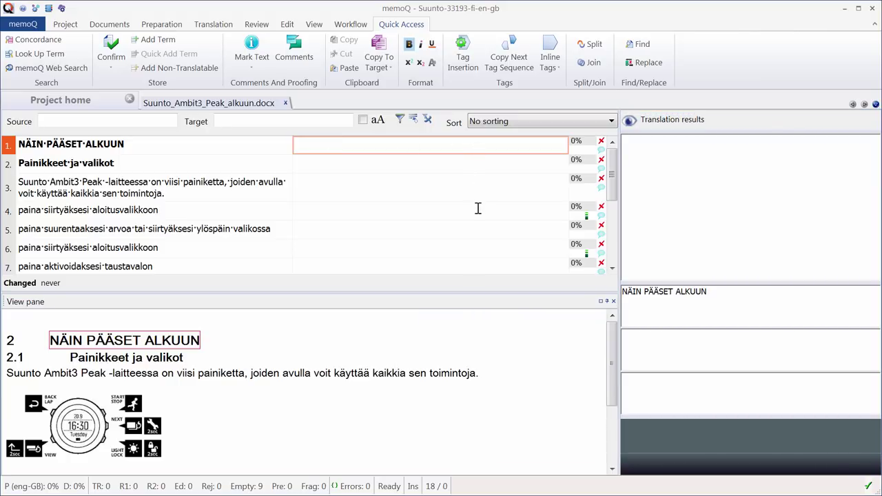
# - Translate segment 1 as "GETTING STARTED" and confirm the segment
pyautogui.write('GETTING STARTED')
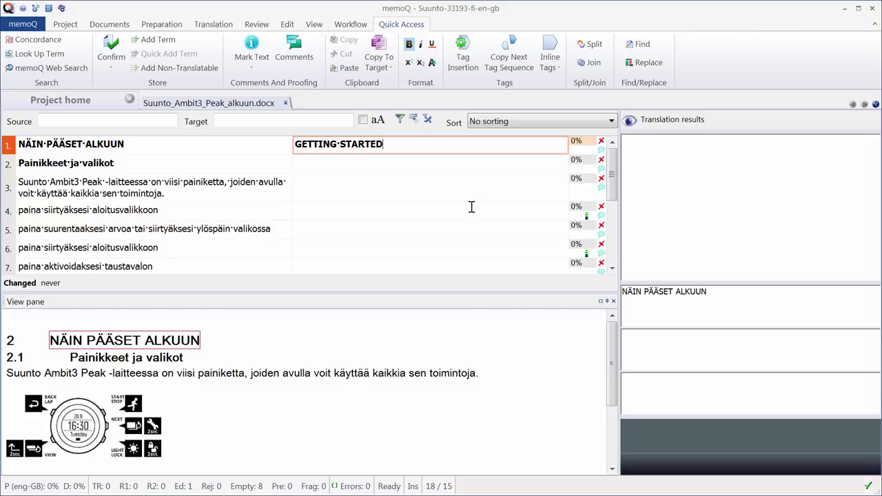
pyautogui.click(111, 67)
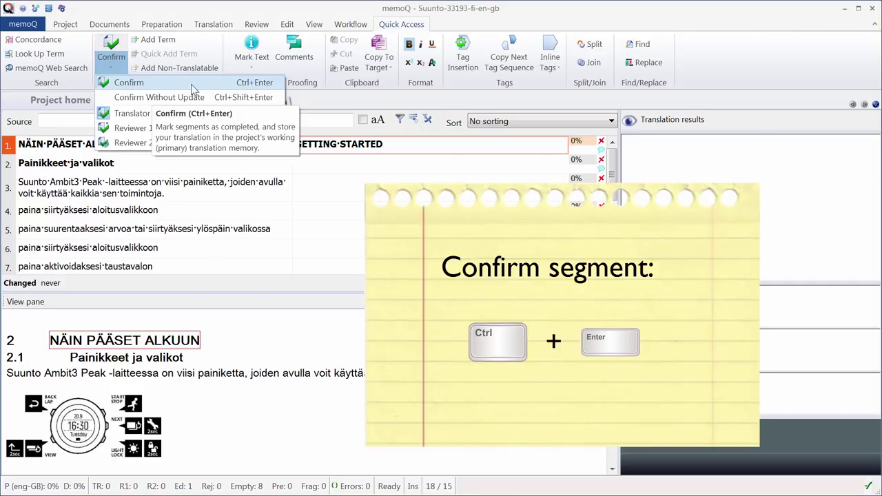
pyautogui.click(130, 84)
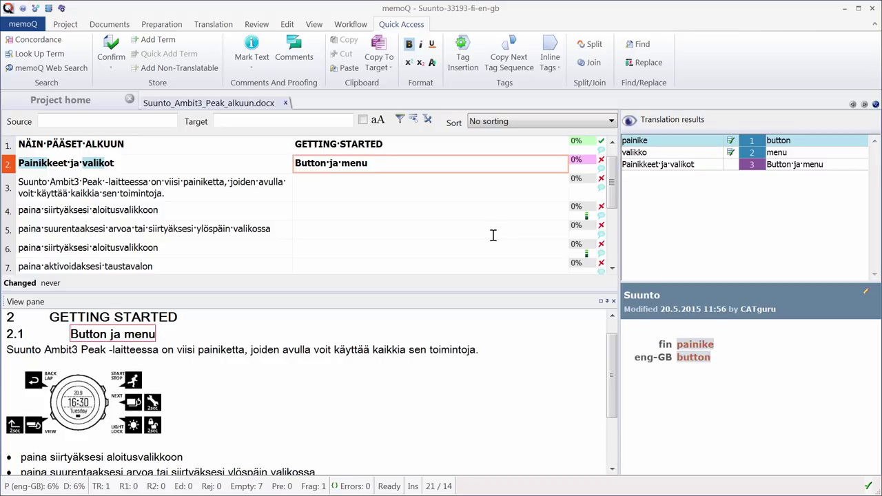
# - Correct segment 2's suggested translation to "Buttons and menus" and confirm the segment
pyautogui.hotkey('ctrl', '3')
pyautogui.write('s')
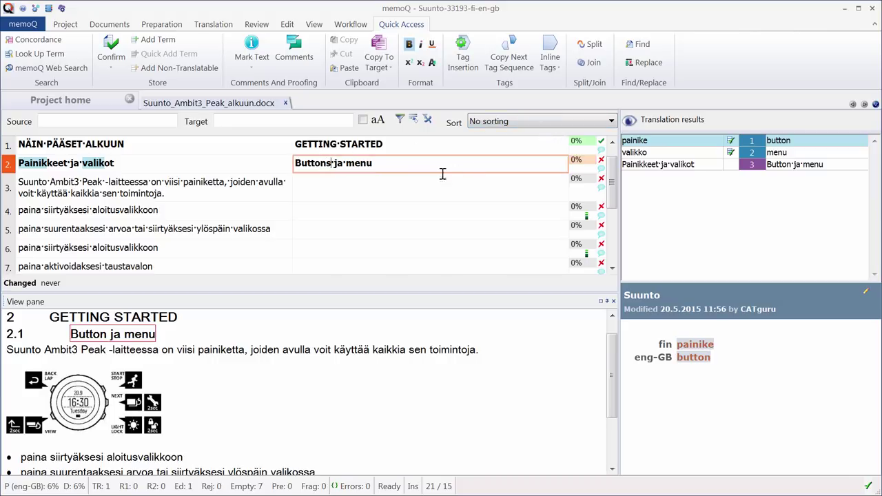
pyautogui.click(378, 167)
pyautogui.write('s')
pyautogui.hotkey('ctrl', 'Left')
pyautogui.press('BackSpace')
pyautogui.press('BackSpace')
pyautogui.press('BackSpace')
pyautogui.write('and')
pyautogui.hotkey('ctrl', 'Return')
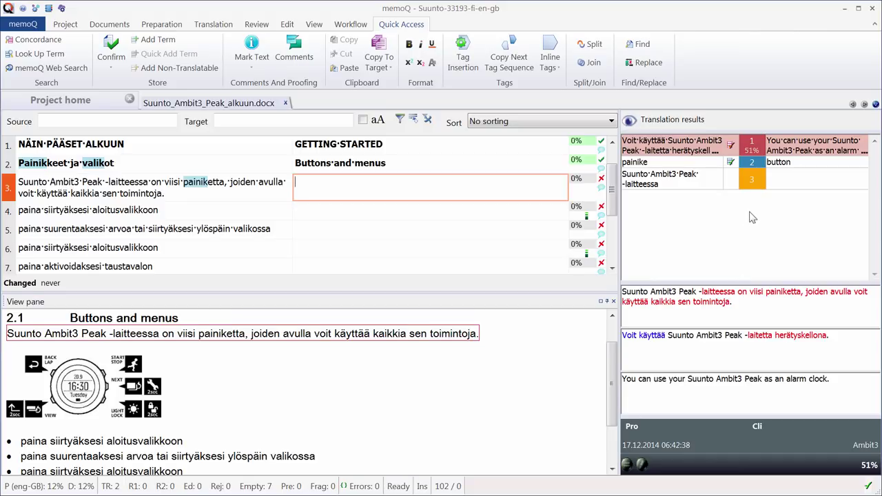
# - Check the concordance for "Suunto Ambit3 Peak -laitteessa" and confirm segment 3 as "Suunto Ambit3 Peak has five buttons which allow you to access all the features."
pyautogui.rightClick(749, 183)
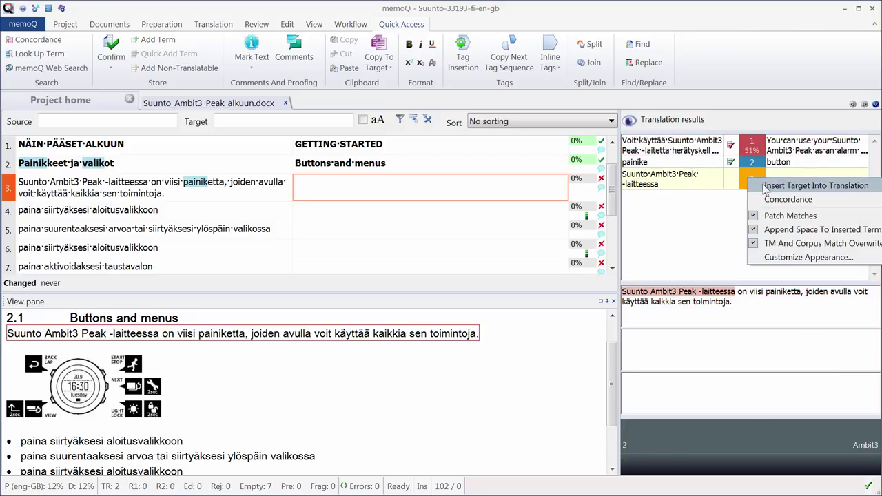
pyautogui.click(781, 203)
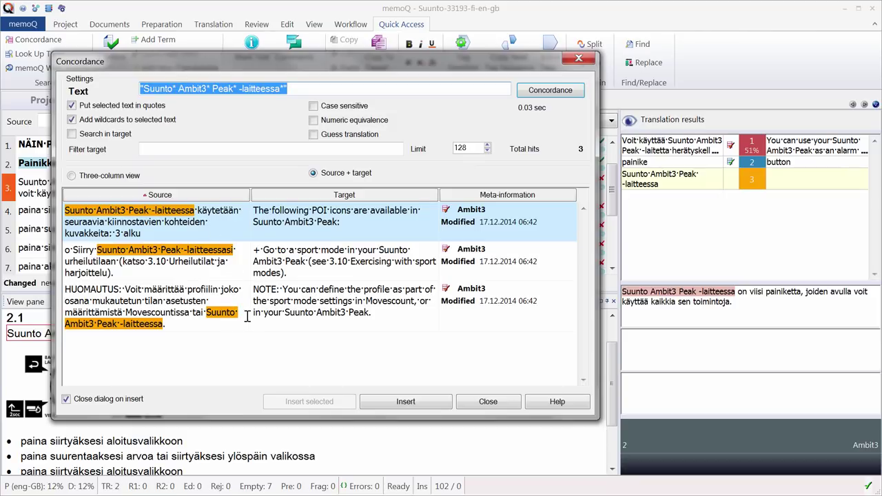
pyautogui.click(488, 402)
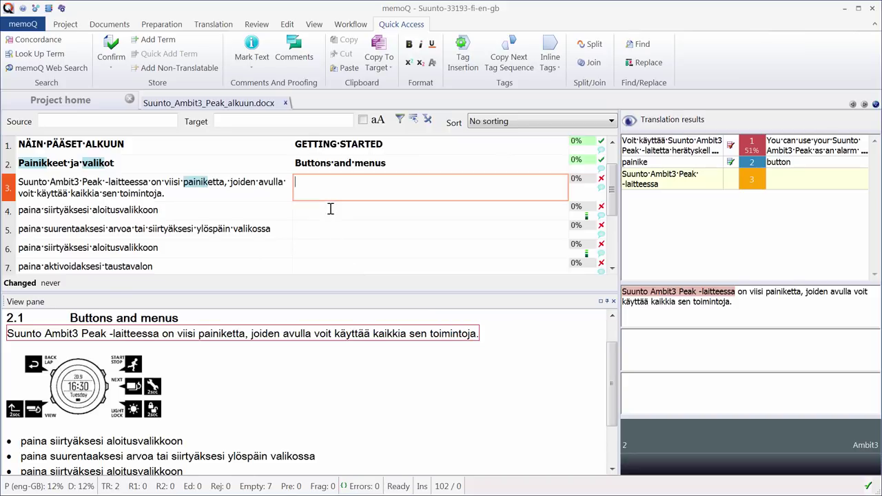
pyautogui.write('Suunto Ambit3 Peak has five buttons which allow you to access all the features.')
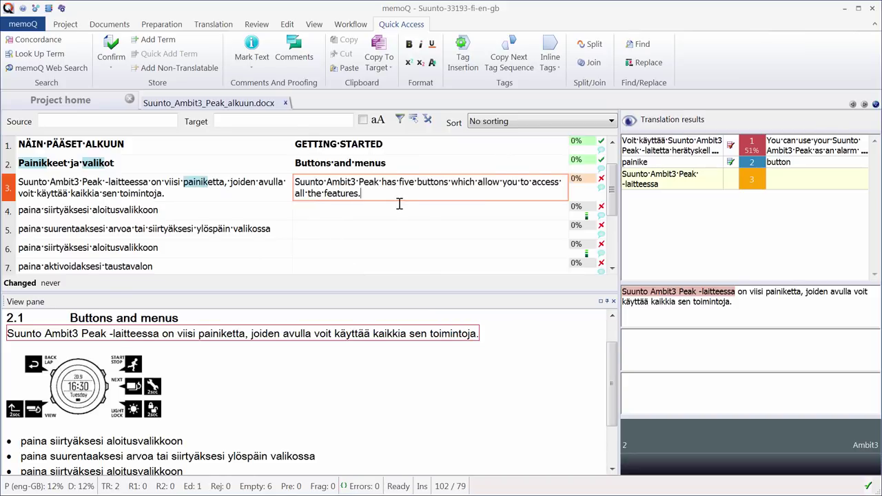
pyautogui.hotkey('ctrl', 'Return')
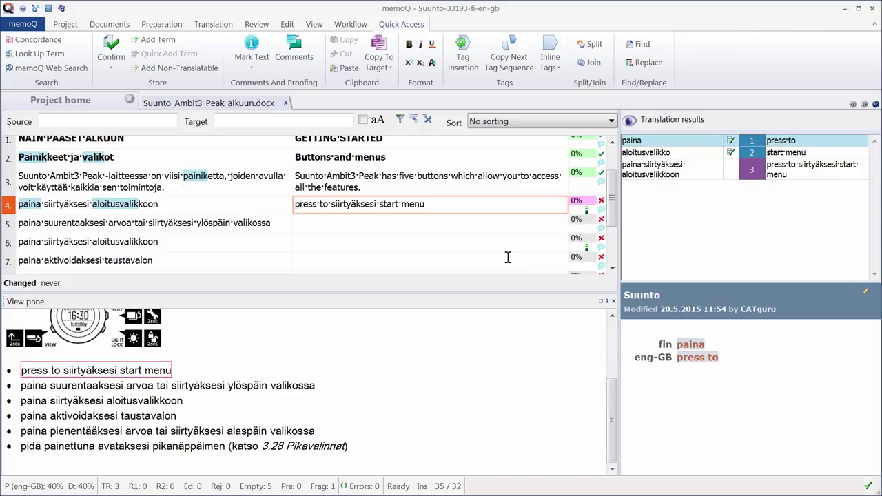
# - Replace "siirtyäksesi" with "access the" in segment 4's translation and confirm the segment
pyautogui.hotkey('shift', 'Right')
pyautogui.hotkey('shift', 'Right')
pyautogui.hotkey('shift', 'Right')
pyautogui.hotkey('shift', 'Right')
pyautogui.hotkey('shift', 'Right')
pyautogui.hotkey('shift', 'Right')
pyautogui.hotkey('shift', 'Right')
pyautogui.hotkey('shift', 'Right')
pyautogui.hotkey('shift', 'Right')
pyautogui.hotkey('shift', 'Right')
pyautogui.hotkey('shift', 'Right')
pyautogui.hotkey('shift', 'Right')
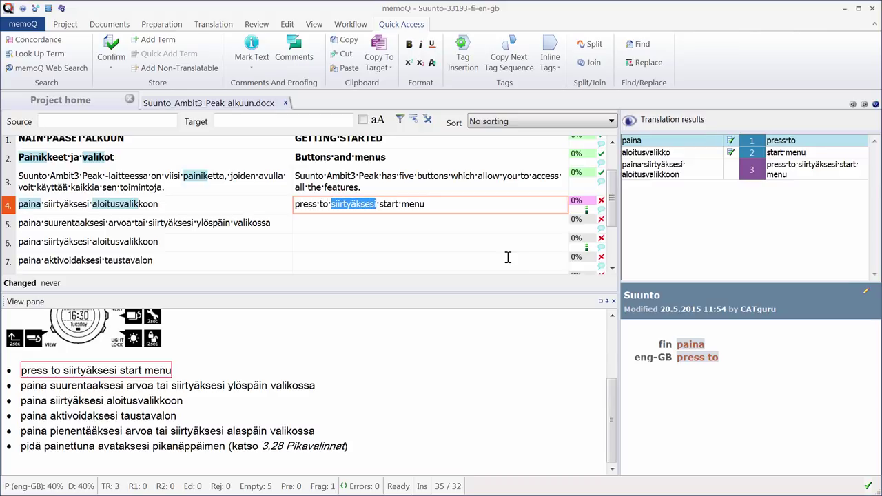
pyautogui.write('access ')
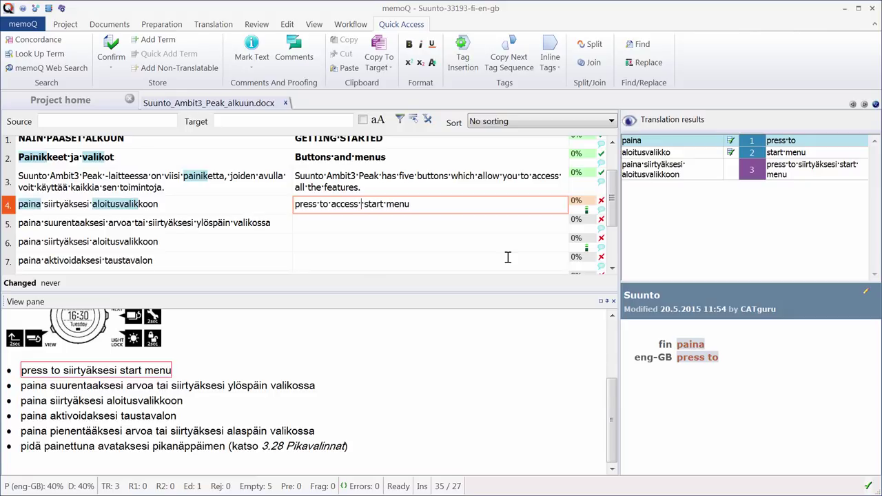
pyautogui.write('the')
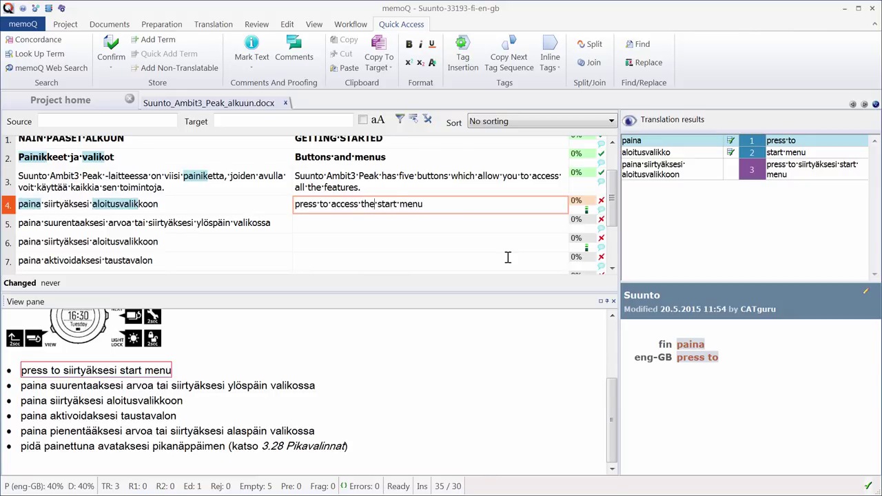
pyautogui.hotkey('ctrl', 'Return')
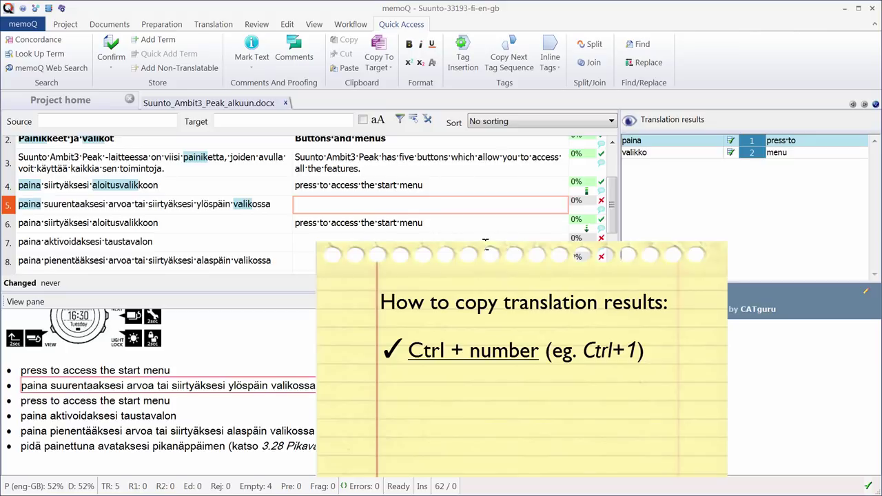
# - Try inserting the first translation result, "press to", into segment 5 and clear it again
pyautogui.hotkey('ctrl', '1')
pyautogui.press('BackSpace')
pyautogui.press('BackSpace')
pyautogui.press('BackSpace')
pyautogui.press('BackSpace')
pyautogui.press('BackSpace')
pyautogui.press('BackSpace')
pyautogui.press('BackSpace')
pyautogui.press('BackSpace')
pyautogui.press('BackSpace')
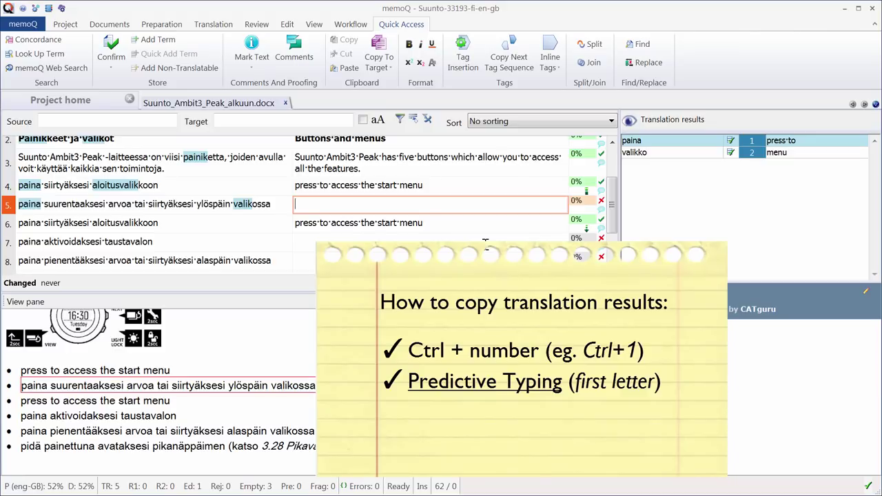
# - Try entering "press to" in segment 5 through predictive typing and empty the segment again
pyautogui.write('p')
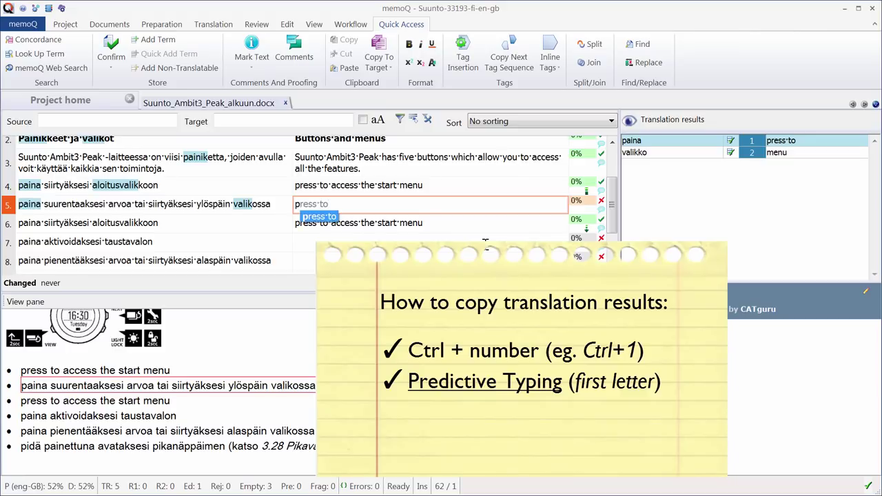
pyautogui.write('ress to')
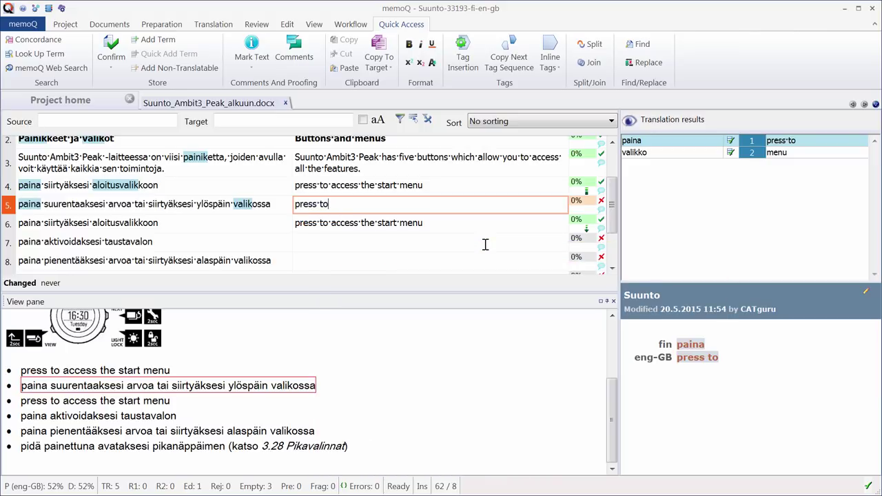
pyautogui.press('BackSpace')
pyautogui.press('BackSpace')
pyautogui.press('BackSpace')
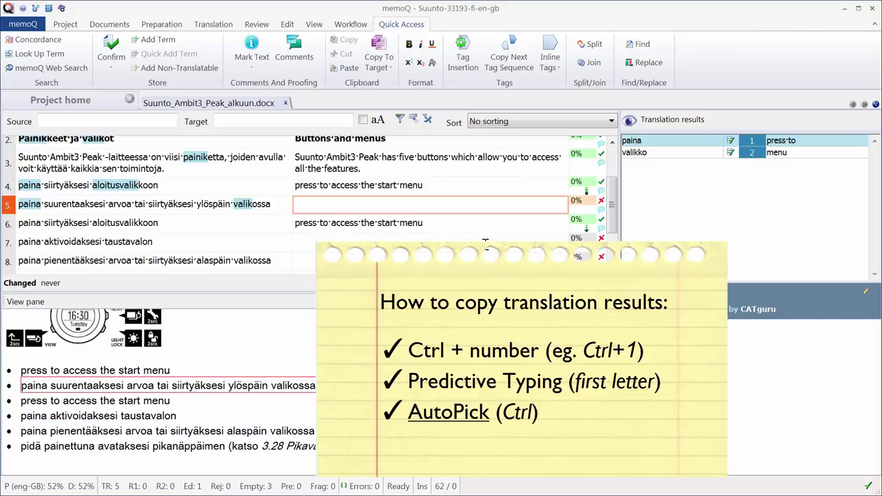
# - Translate segment 5 as "press to increase a value or move up in the menu" using AutoPick for "press to", and confirm segments 5 and 6
pyautogui.press('ctrl')
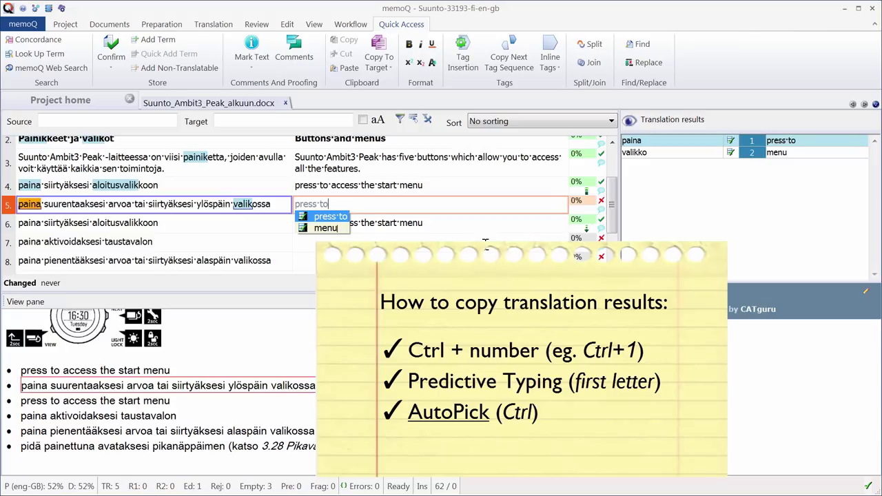
pyautogui.press('Return')
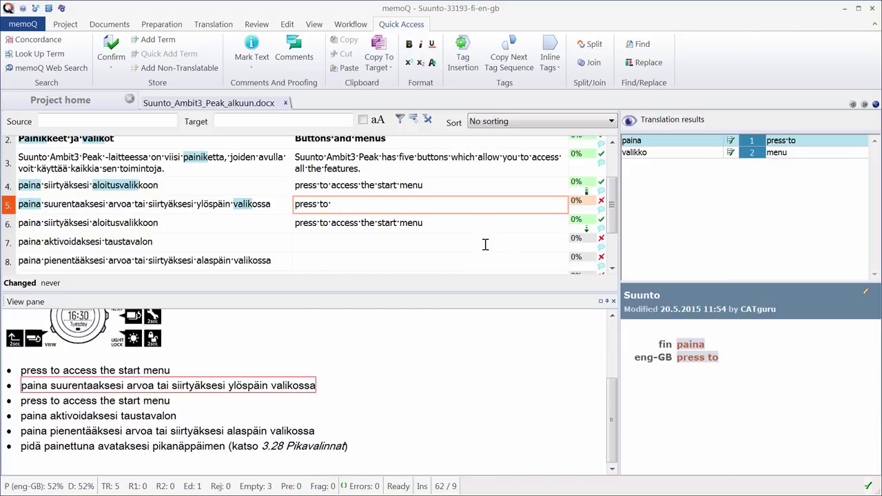
pyautogui.write('increase a value or move up in the')
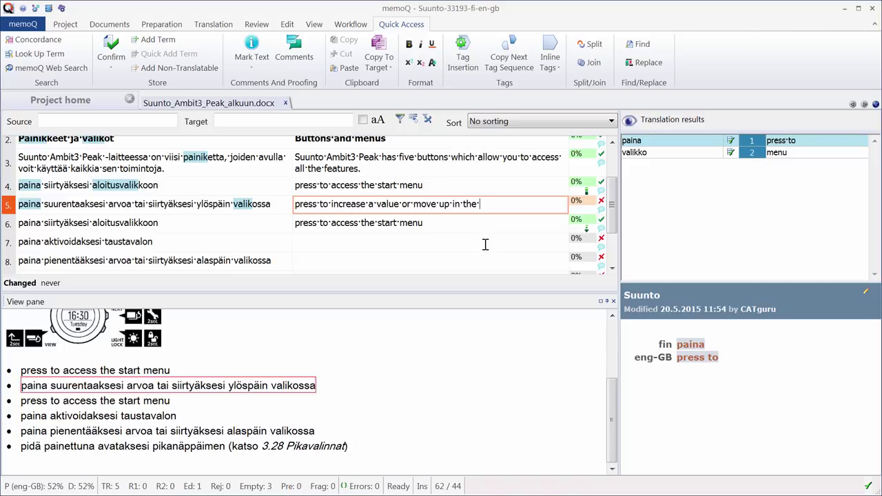
pyautogui.write('m')
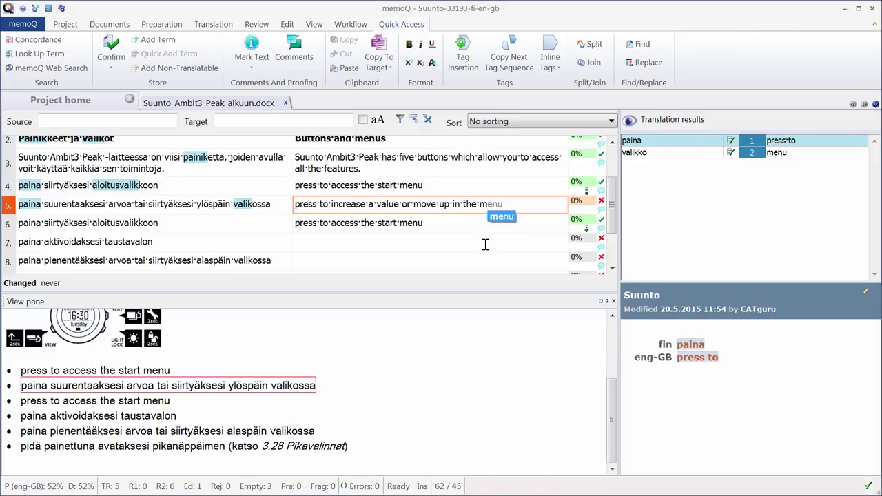
pyautogui.press('Return')
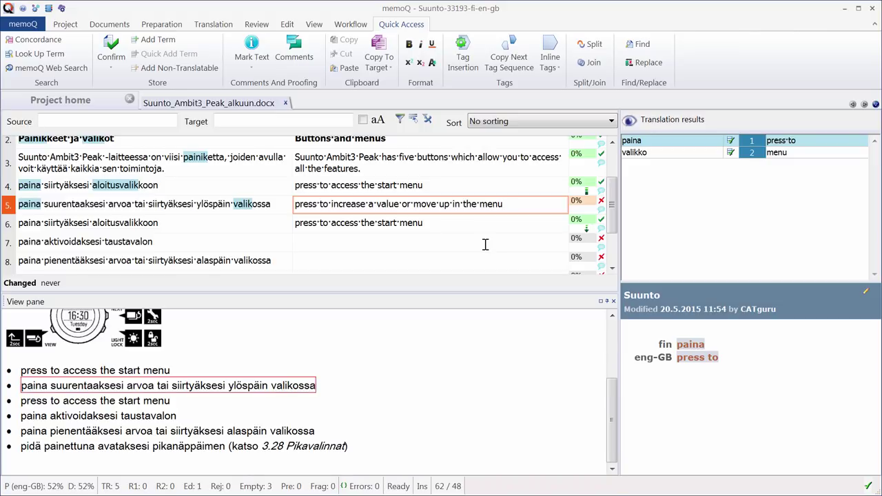
pyautogui.hotkey('ctrl', 'Return')
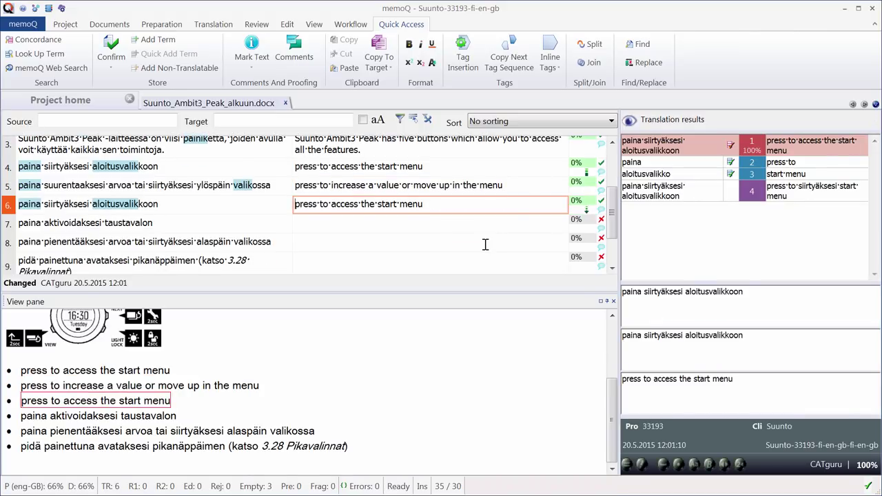
pyautogui.hotkey('ctrl', 'Return')
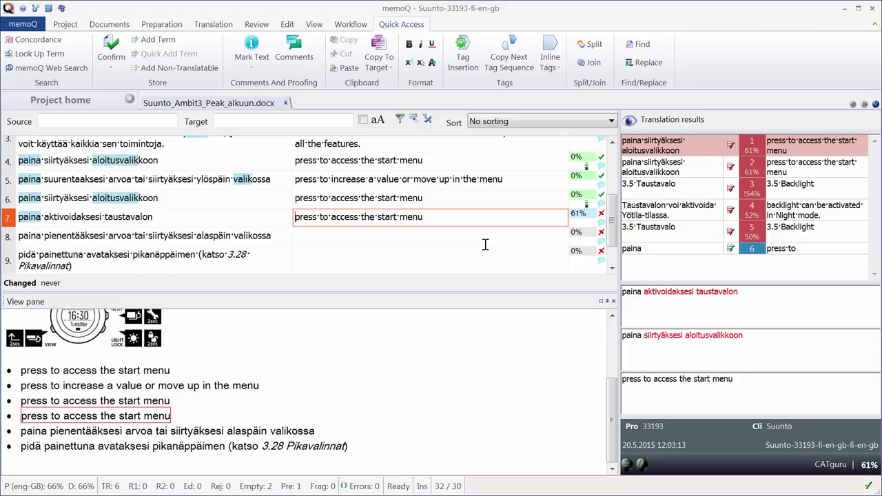
# - Replace the fuzzy match in segment 7 with the text "press to activate the"
pyautogui.hotkey('ctrl', 'a')
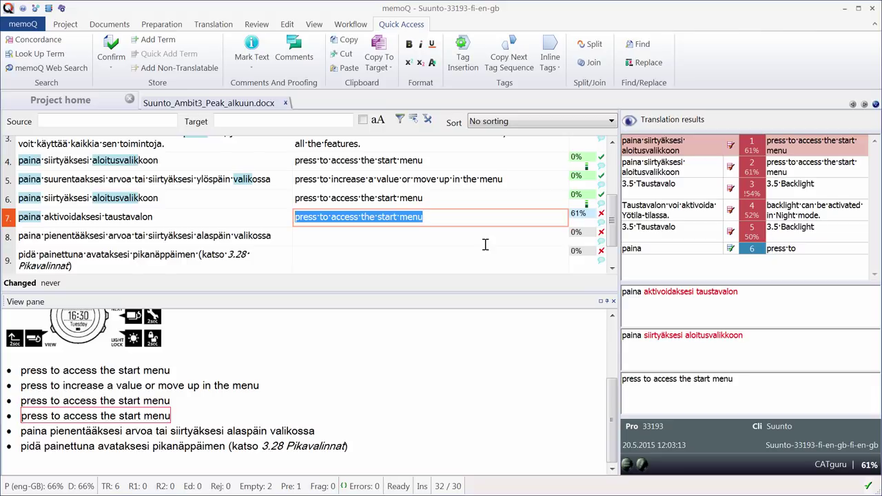
pyautogui.press('Delete')
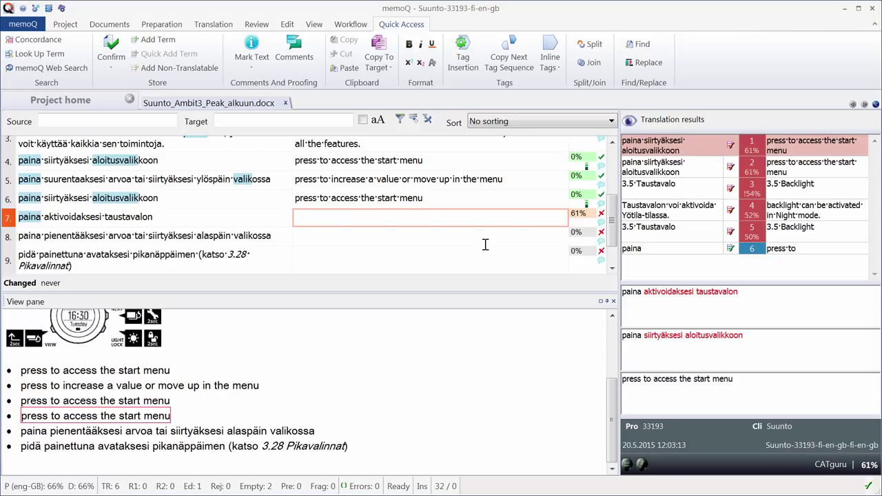
pyautogui.write('press to activate the')
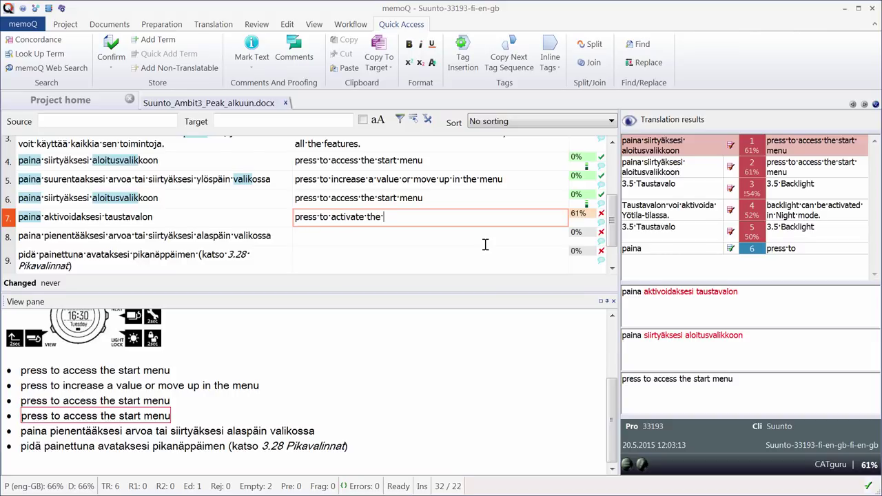
# - Look up "taustavalo" in the concordance and insert "backlight" from a match at the end of segment 7's translation, without a trailing space
pyautogui.moveTo(106, 217); pyautogui.dragTo(149, 213)
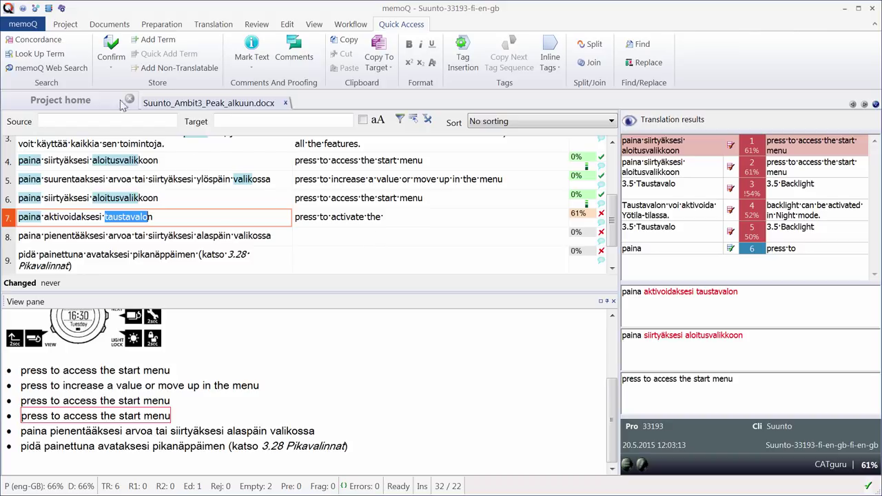
pyautogui.click(52, 43)
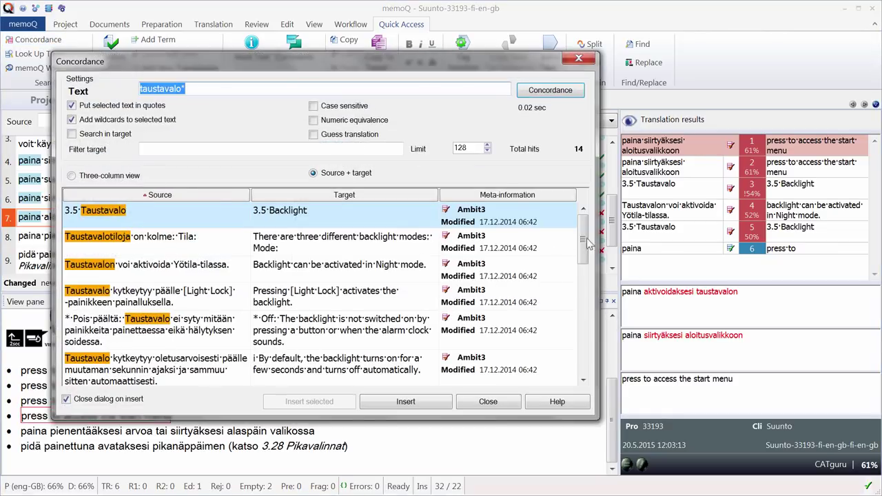
pyautogui.moveTo(583, 231); pyautogui.dragTo(567, 309)
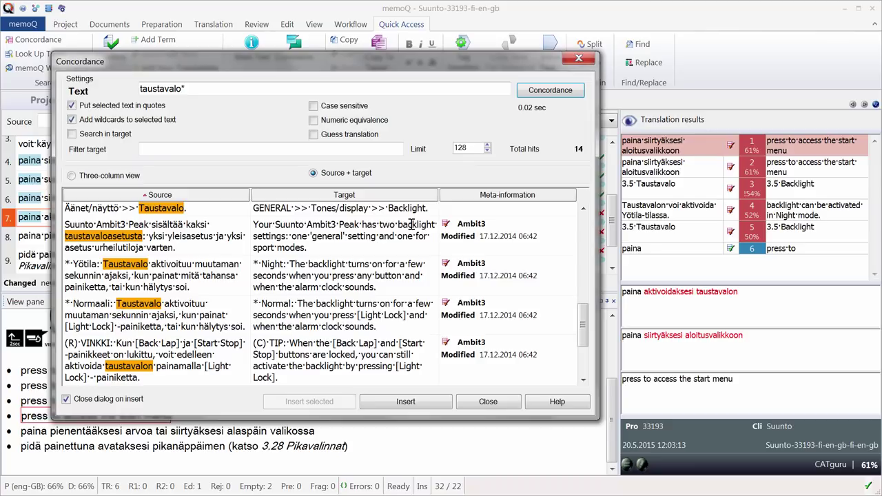
pyautogui.doubleClick(412, 225)
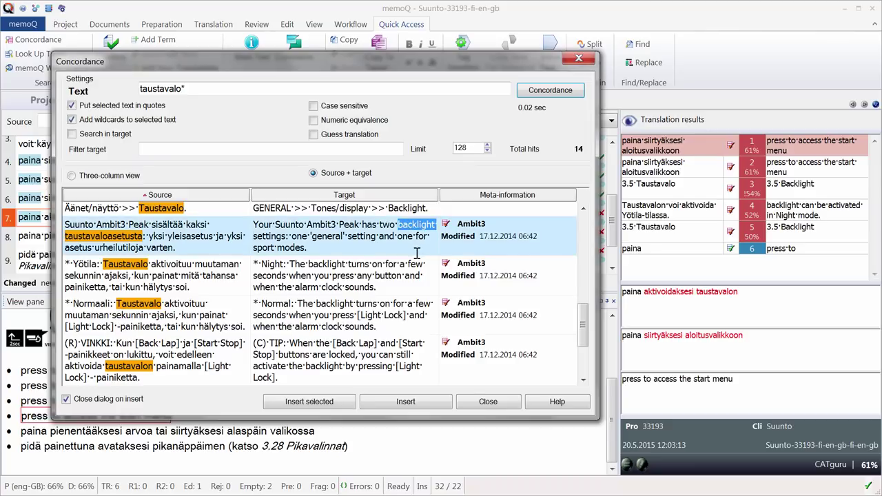
pyautogui.click(310, 402)
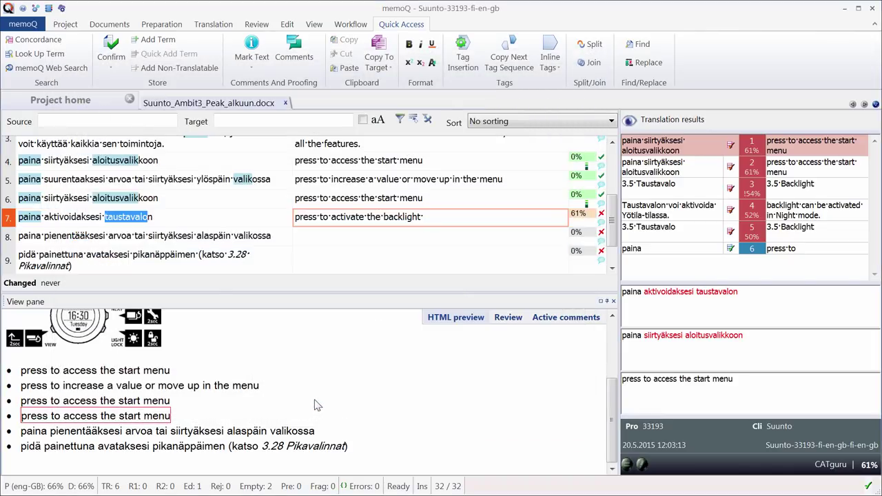
pyautogui.press('BackSpace')
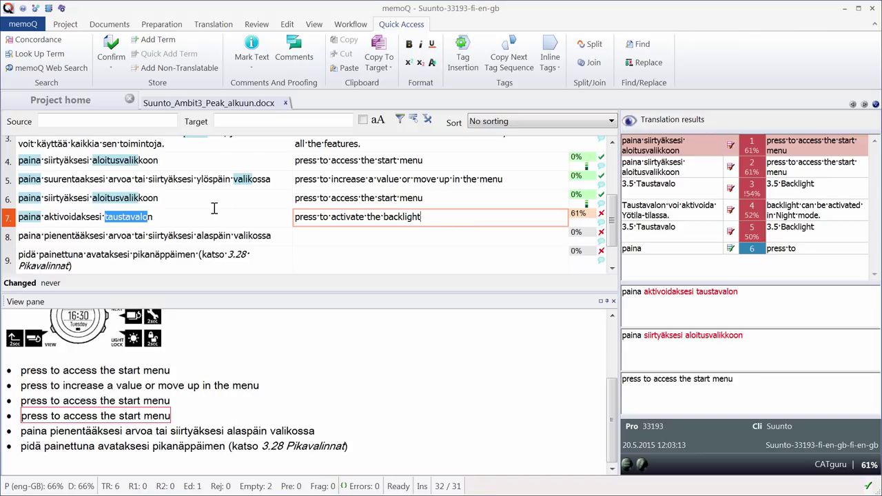
# - Add the term pair "taustavalo*" and "backlight" to the Suunto term base, and confirm segment 7
pyautogui.doubleClick(388, 217)
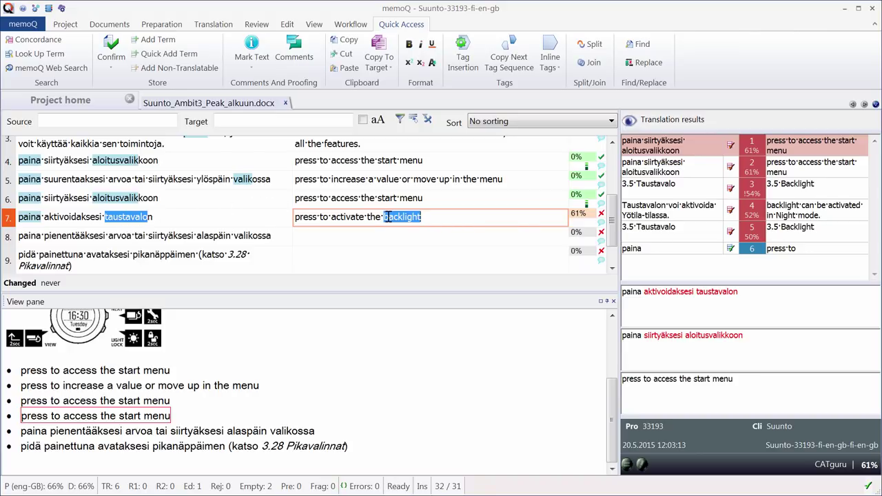
pyautogui.click(157, 42)
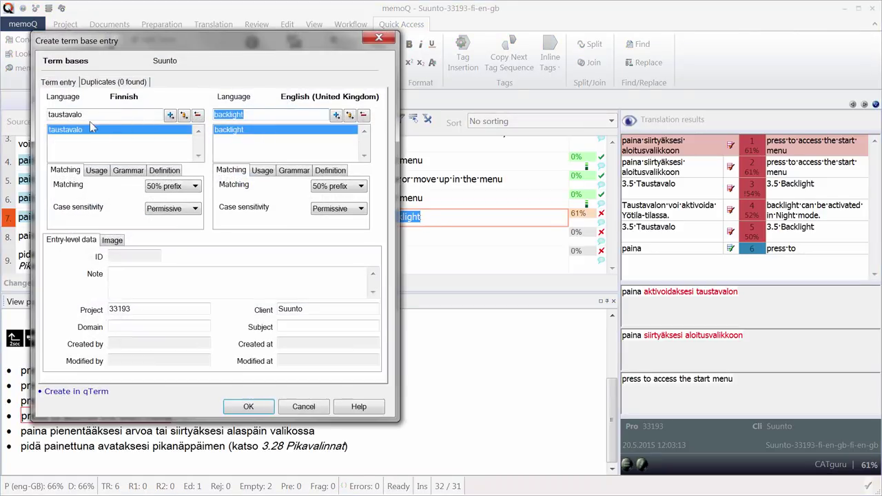
pyautogui.click(91, 113)
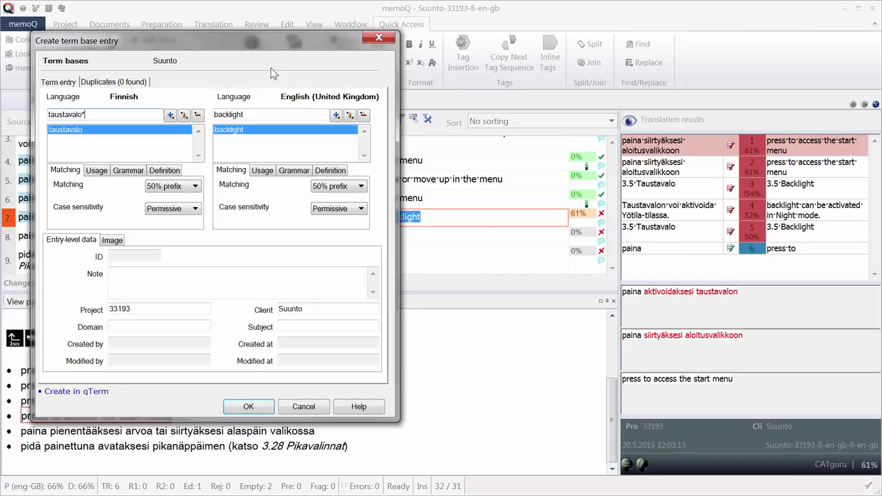
pyautogui.click(185, 116)
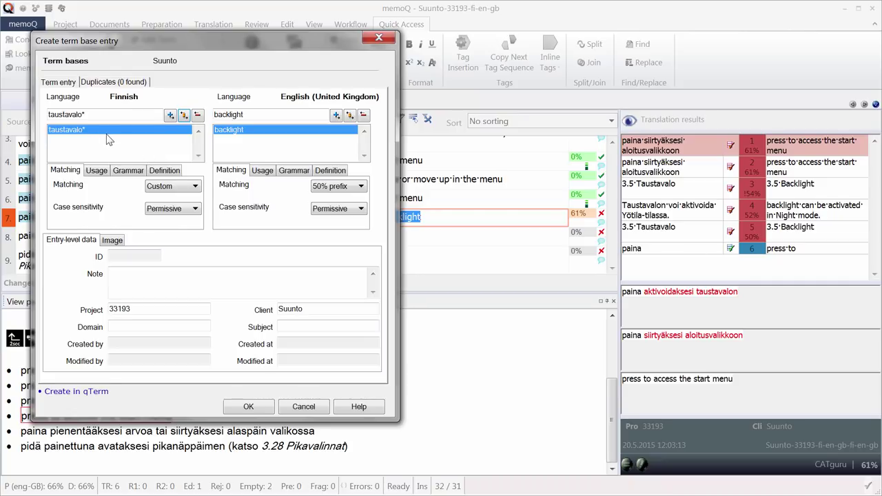
pyautogui.click(249, 406)
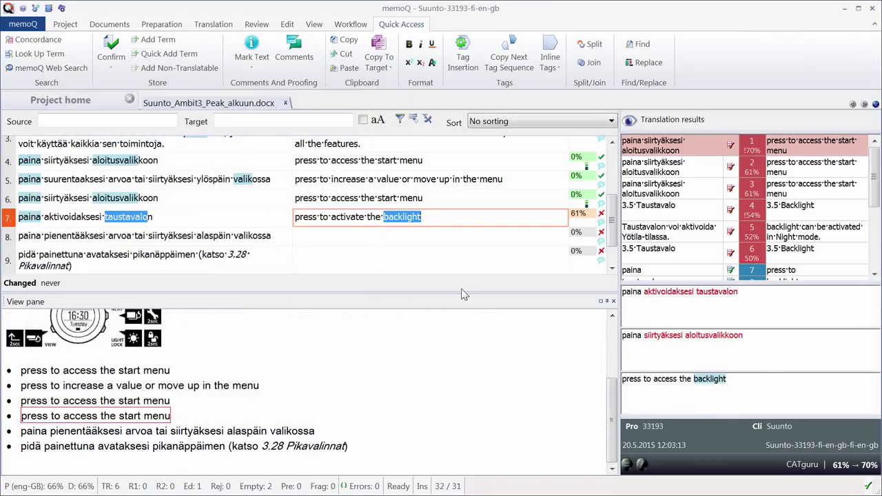
pyautogui.hotkey('ctrl', 'Return')
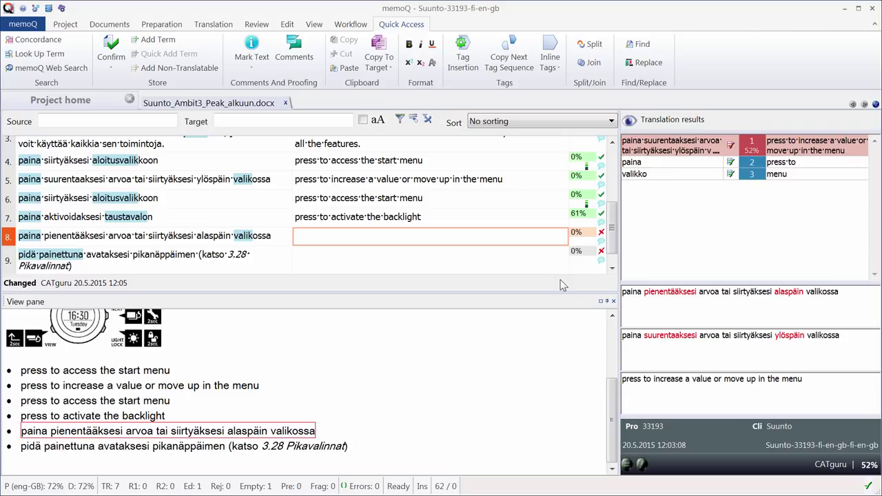
# - Insert the fuzzy match in segment 8, edit it to "press to decrease a value or move down in the menu", and confirm it
pyautogui.hotkey('ctrl', '1')
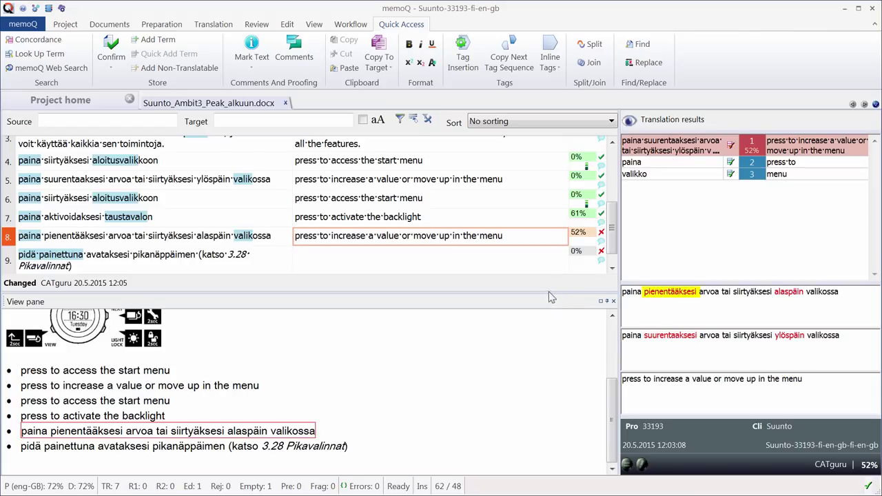
pyautogui.click(332, 236)
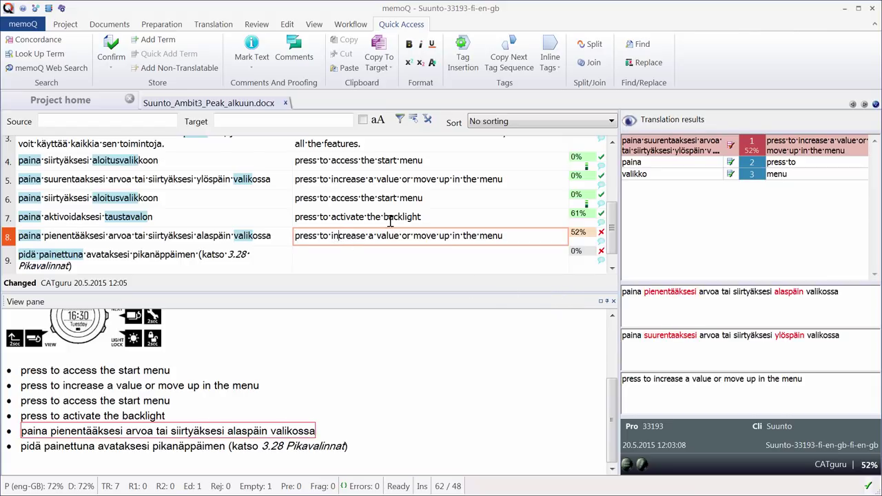
pyautogui.press('BackSpace')
pyautogui.press('BackSpace')
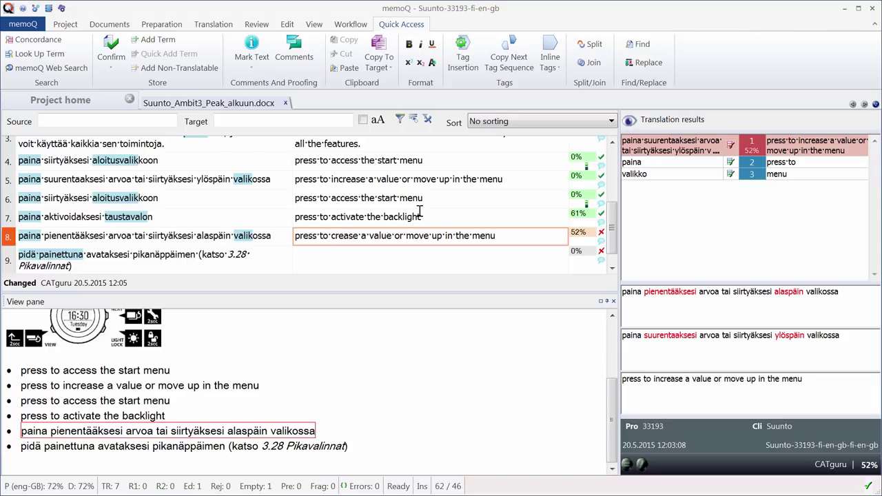
pyautogui.write('de')
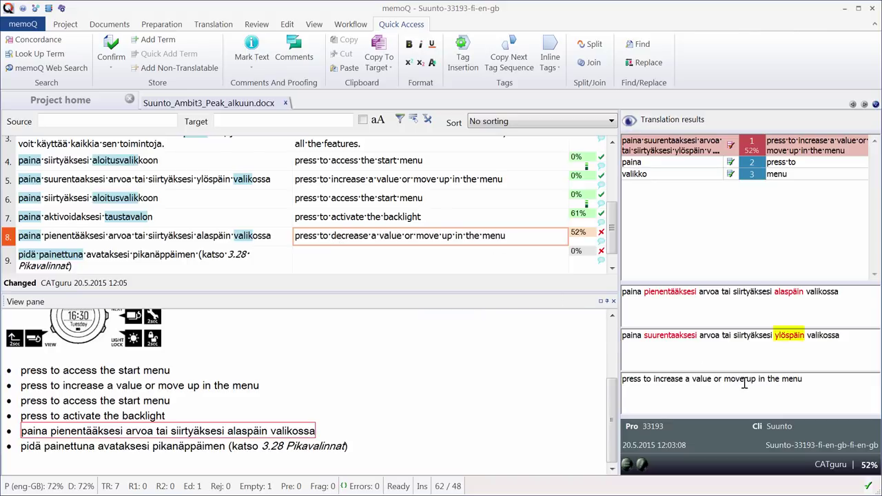
pyautogui.click(452, 236)
pyautogui.press('BackSpace')
pyautogui.press('BackSpace')
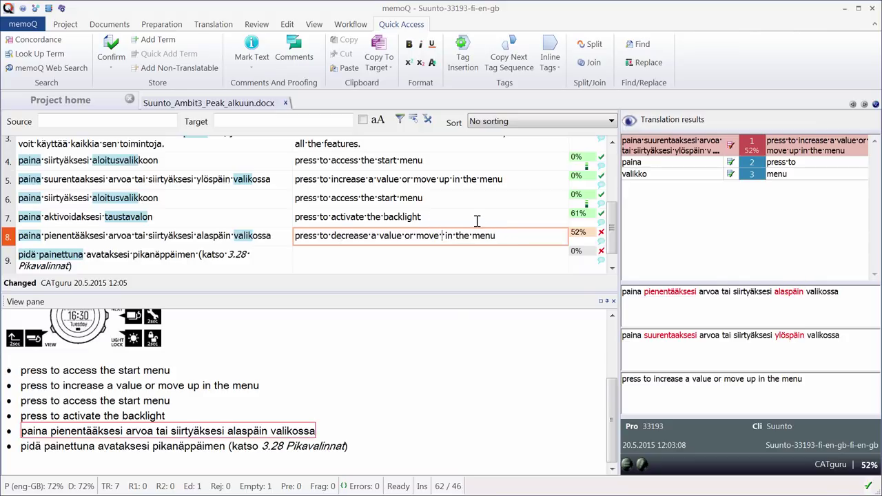
pyautogui.write('down')
pyautogui.hotkey('ctrl', 'Return')
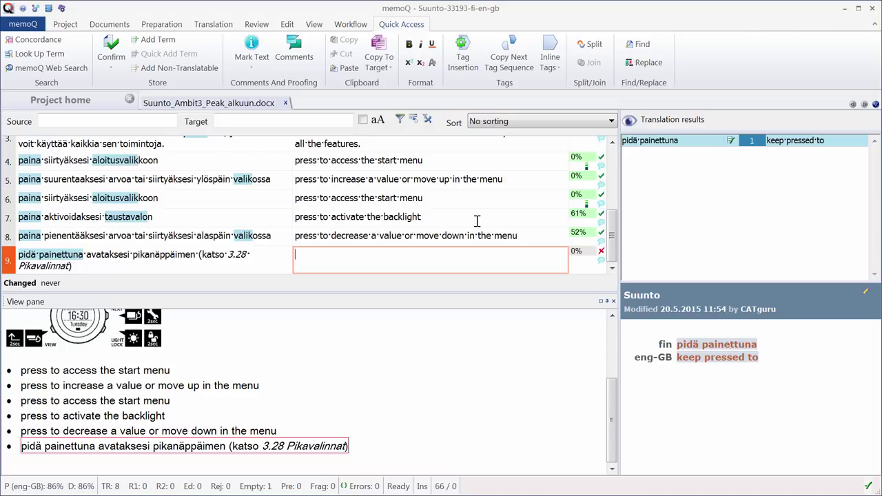
# - Translate segment 9 as "keep pressed to access shortcut (see 3.28 Shortcuts)" using the term match, italicise "3.28 Shortcuts", and confirm the segment
pyautogui.hotkey('ctrl', '1')
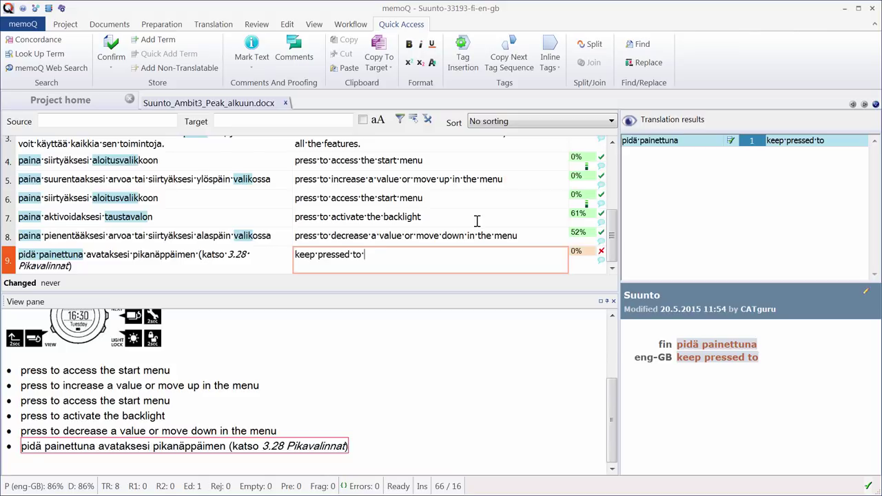
pyautogui.write('access shortcut (see 3.28 Shortcuts)')
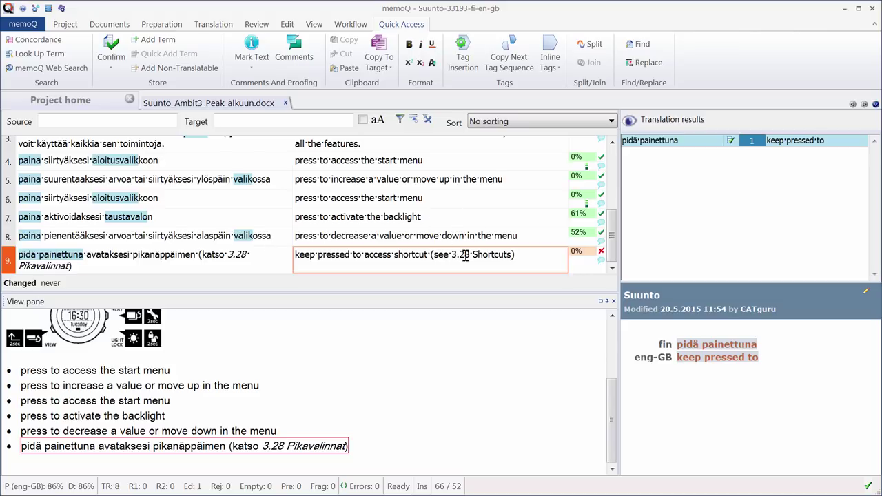
pyautogui.moveTo(452, 252); pyautogui.dragTo(514, 254)
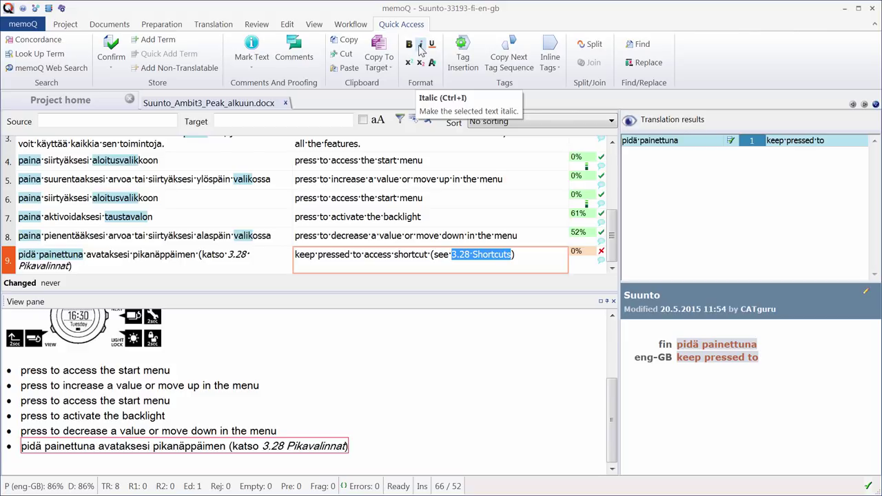
pyautogui.click(420, 44)
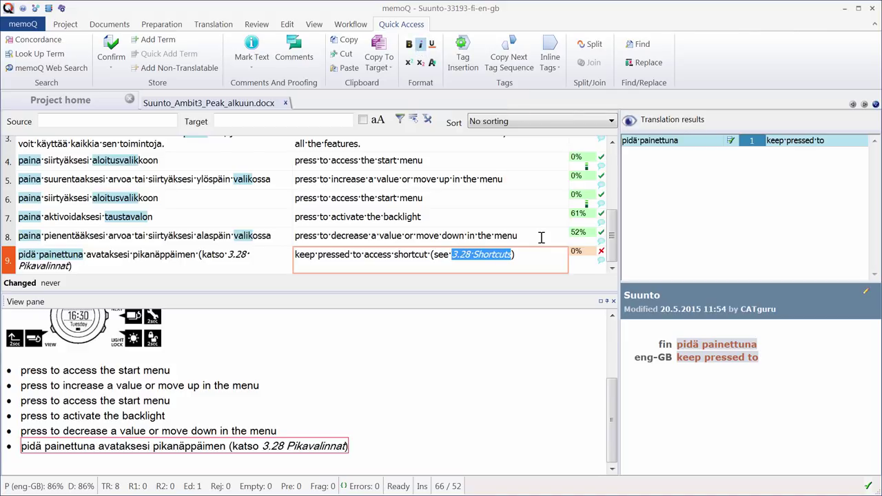
pyautogui.hotkey('ctrl', 'Return')
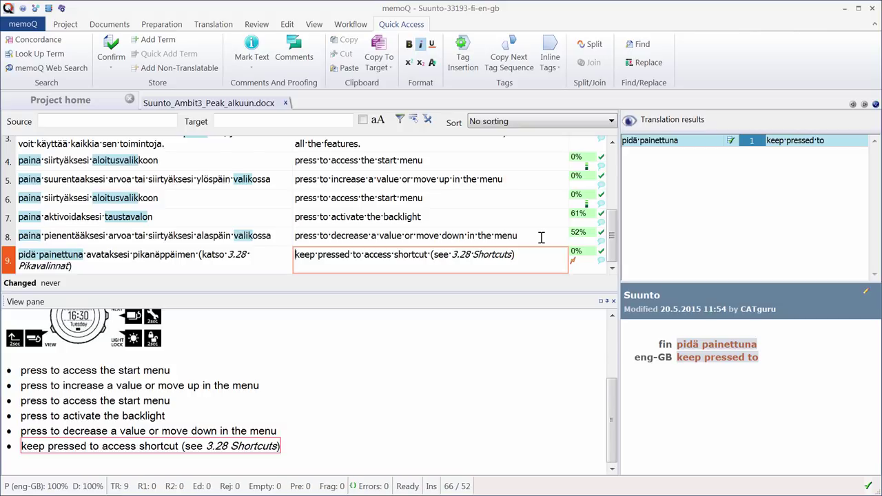
pyautogui.moveTo(613, 413); pyautogui.dragTo(624, 348)
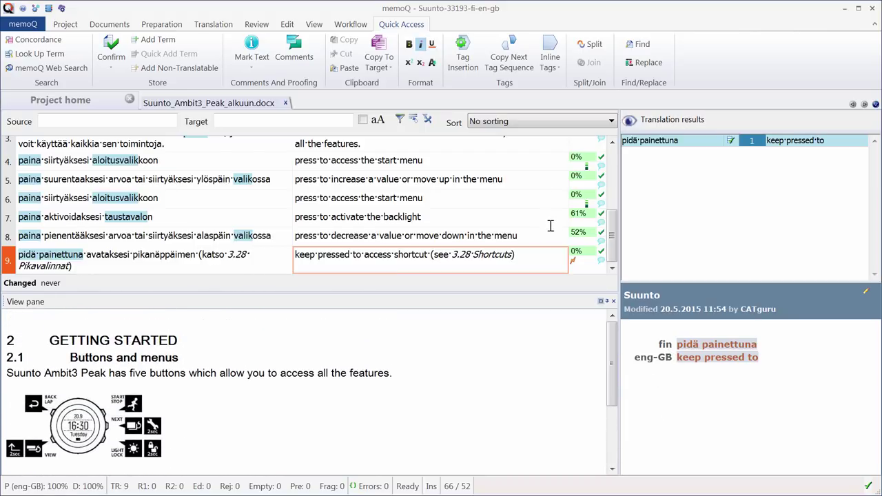
pyautogui.hotkey('ctrl', 'Return')
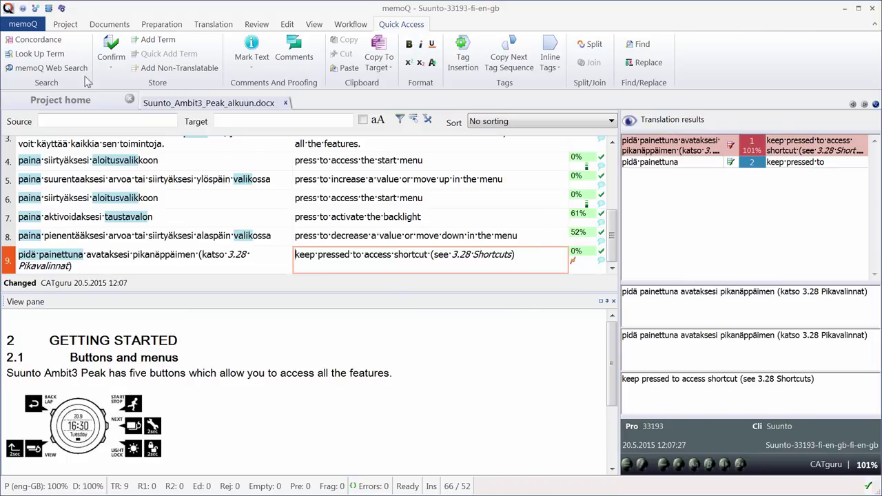
# - Export the translated Suunto_Ambit3_Peak_alkuun.docx from the project's list of translation documents
pyautogui.click(67, 102)
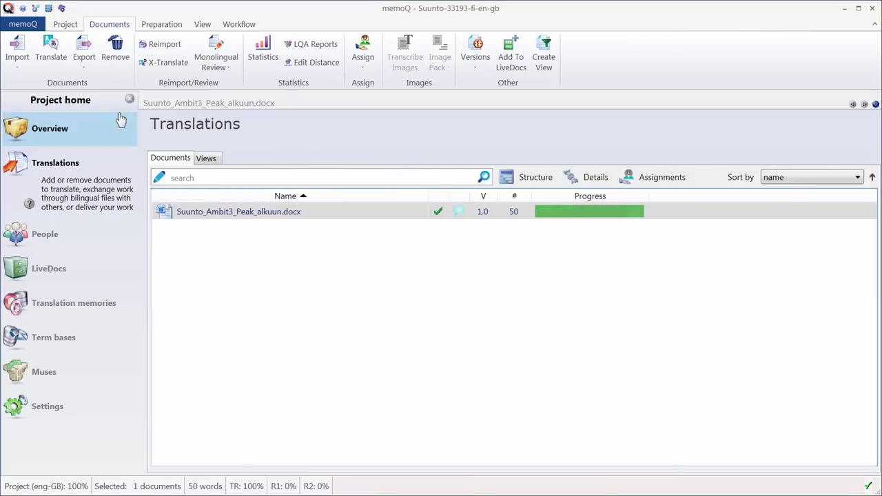
pyautogui.click(84, 66)
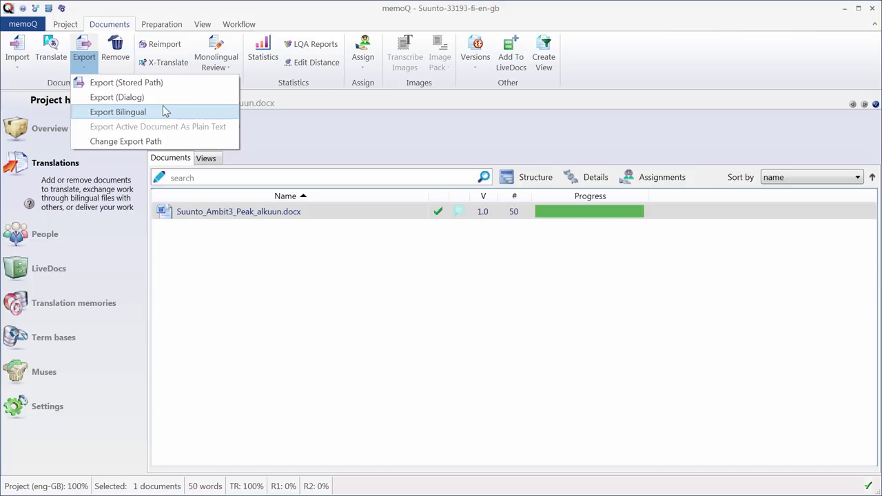
pyautogui.click(317, 217)
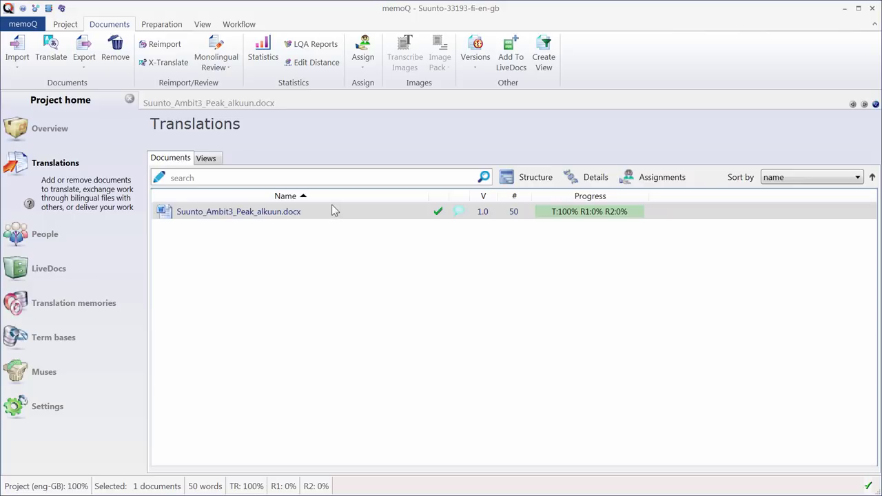
# - Go to the project's Wrap Up command and display the translation memories used in the project
pyautogui.click(65, 24)
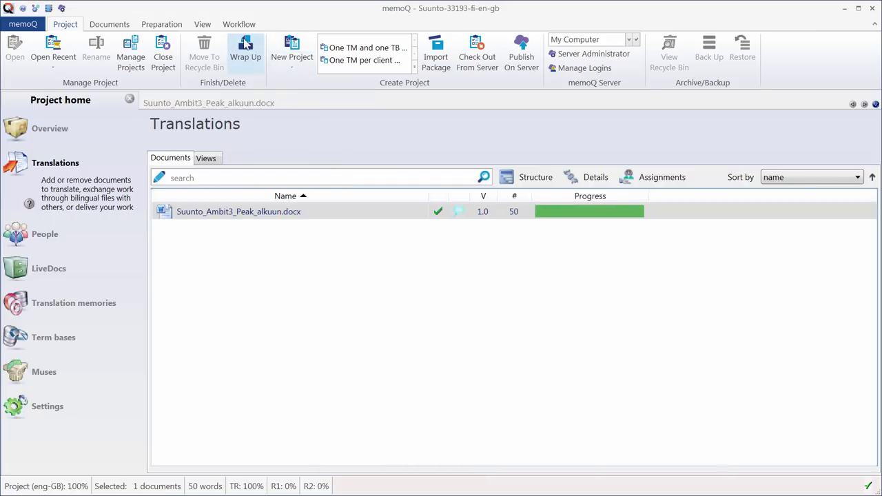
pyautogui.click(245, 45)
pyautogui.click(60, 308)
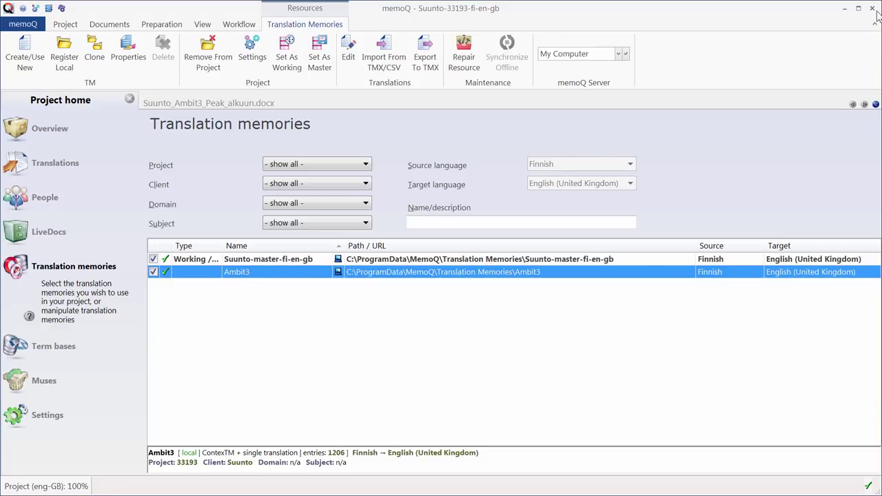
# - Switch to the memoQ folder on the desktop, open Suunto_Ambit3_Peak_alkuun_eng-GB.docx in Word, and review the exported translation down to the last bullet
pyautogui.click(844, 8)
pyautogui.doubleClick(25, 235)
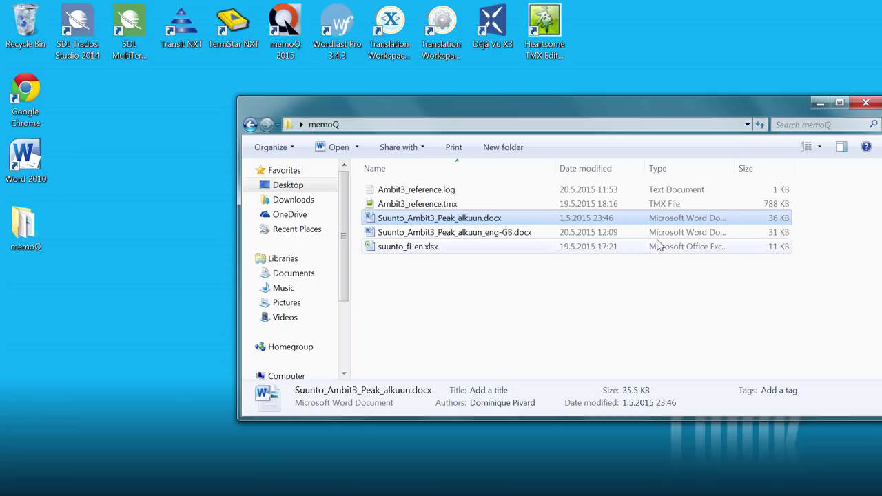
pyautogui.click(489, 233)
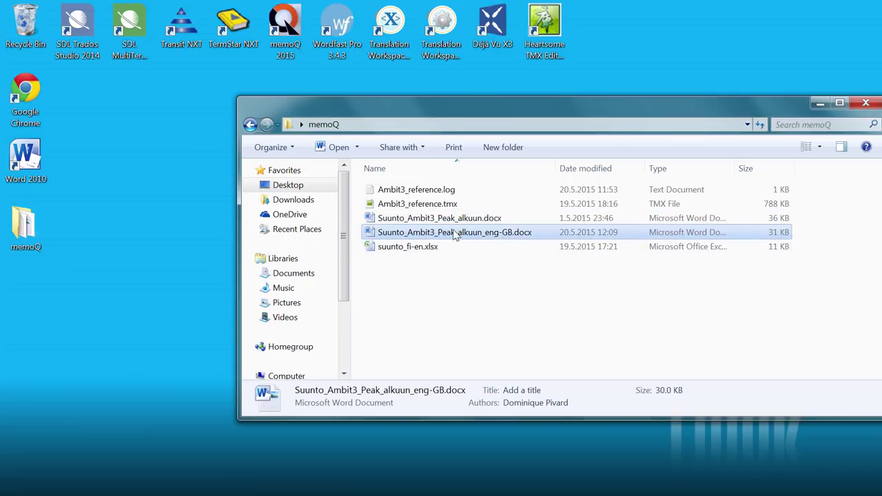
pyautogui.doubleClick(454, 234)
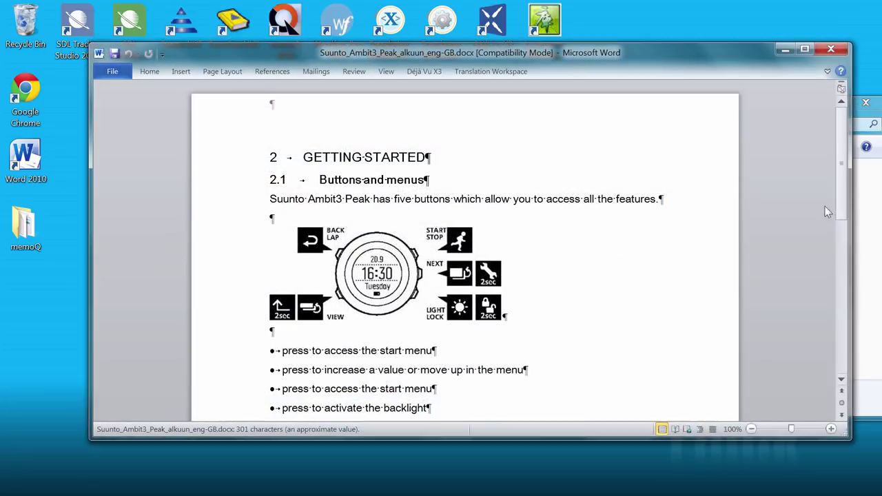
pyautogui.moveTo(842, 150); pyautogui.dragTo(841, 172)
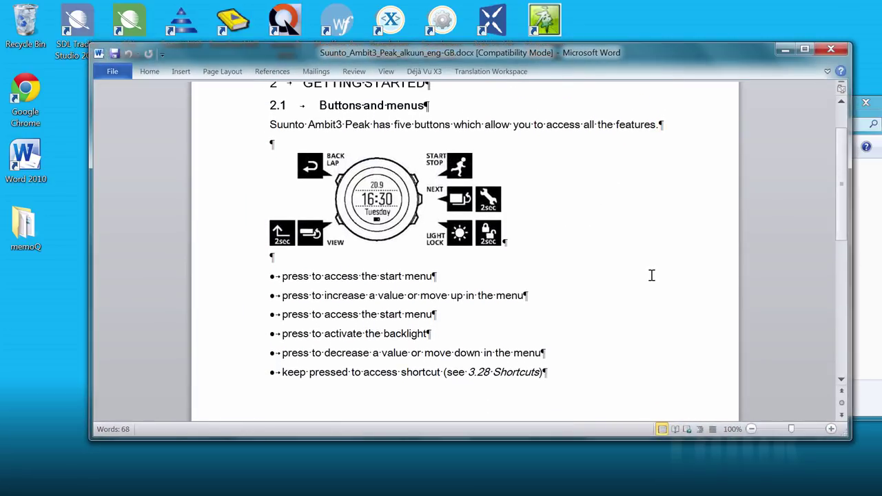